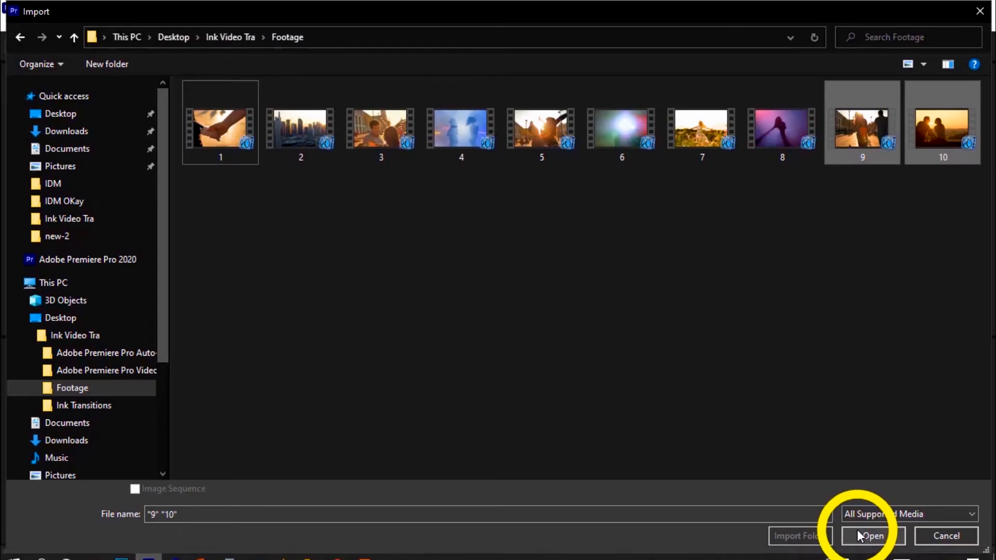
# Import clips 9 and 10 and place both back to back at the start of V1 in Sequence 01.
pyautogui.click(857, 530)
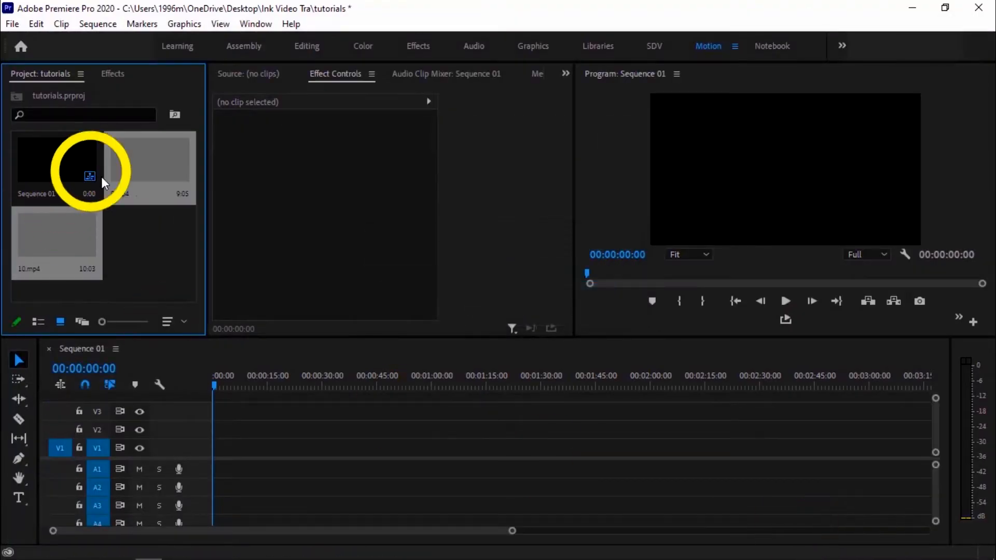
pyautogui.moveTo(134, 175); pyautogui.dragTo(242, 467)
pyautogui.click(608, 317)
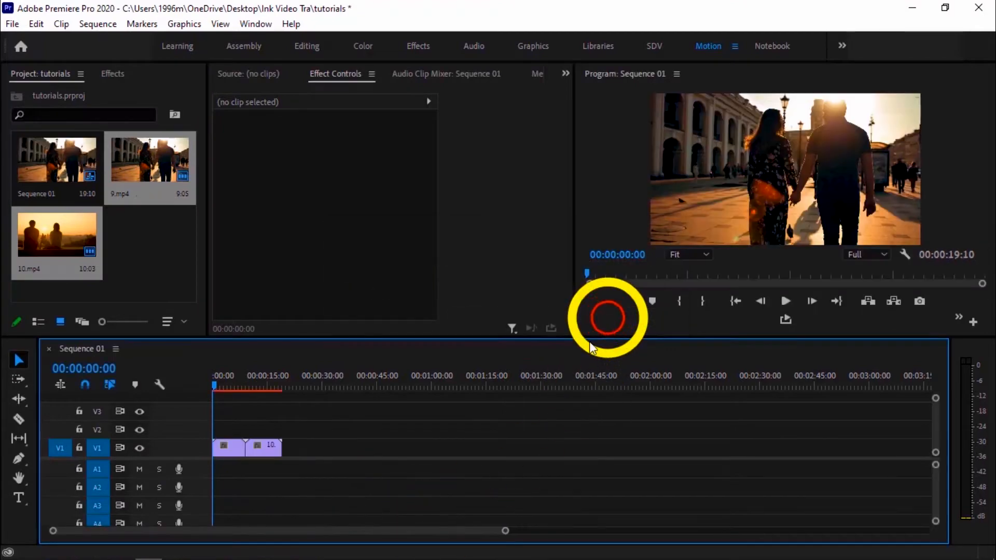
# Scale the 10.mp4 clip on V1 to the frame size.
pyautogui.rightClick(269, 450)
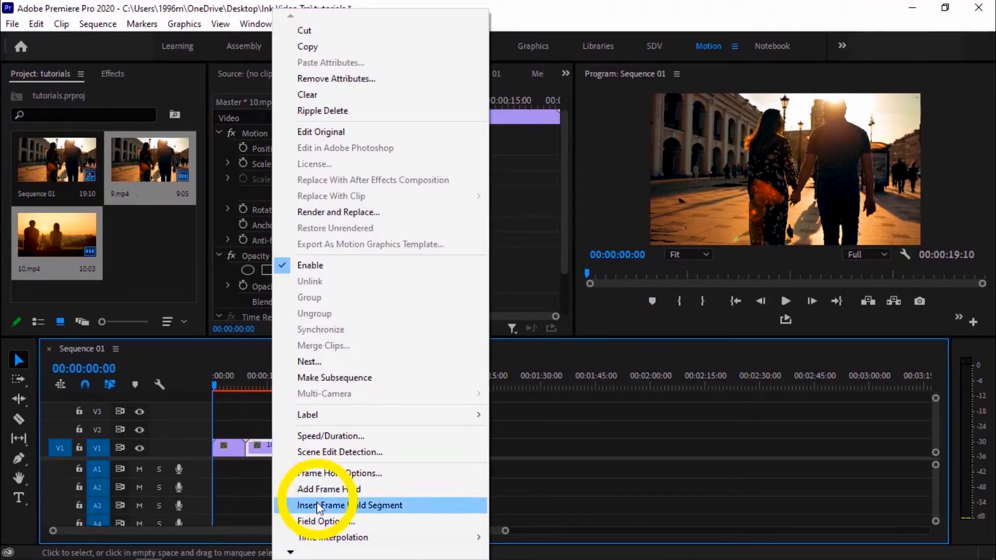
pyautogui.moveTo(291, 553)
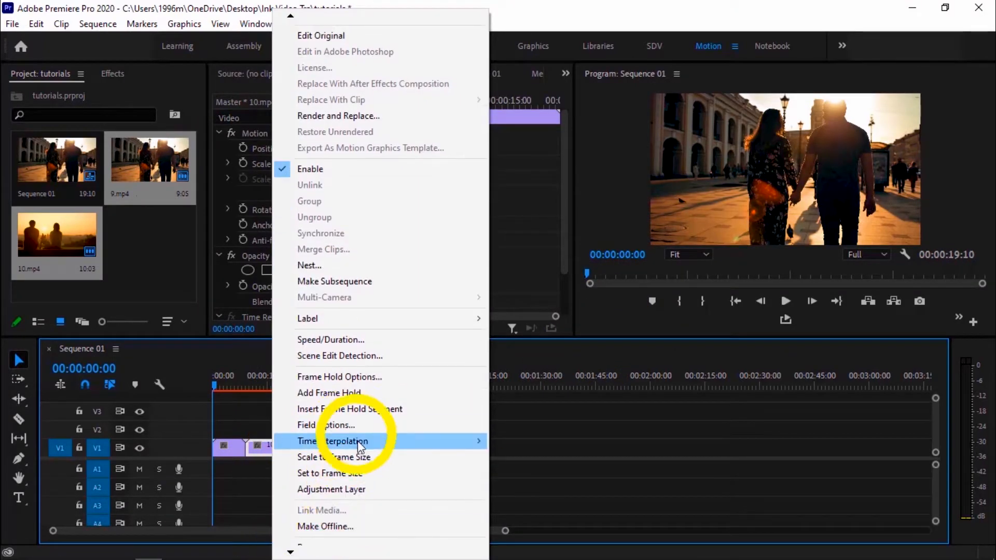
pyautogui.click(350, 455)
# Split 9.mp4 at 00:00:02:27 and move its second part straight up to V2.
pyautogui.moveTo(505, 530); pyautogui.dragTo(360, 542)
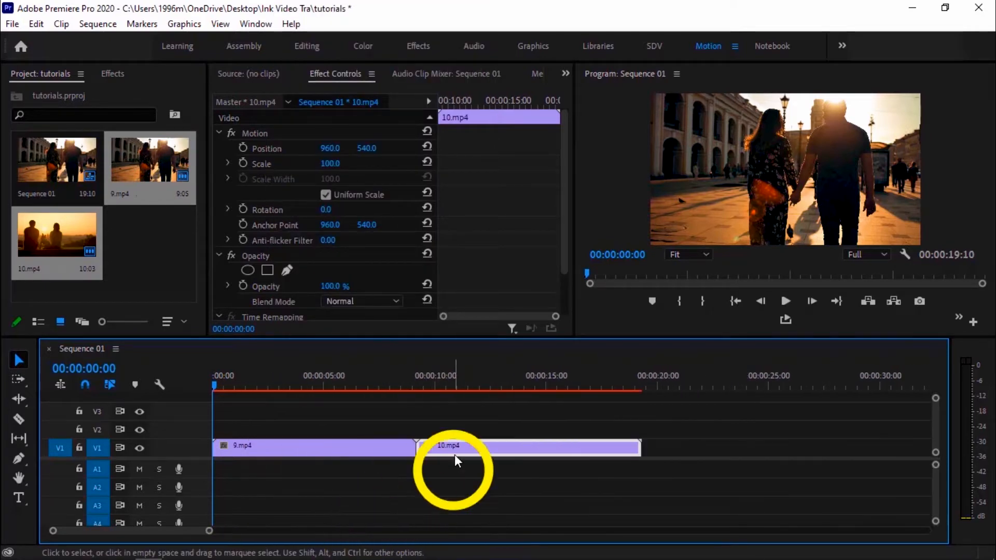
pyautogui.click(235, 378)
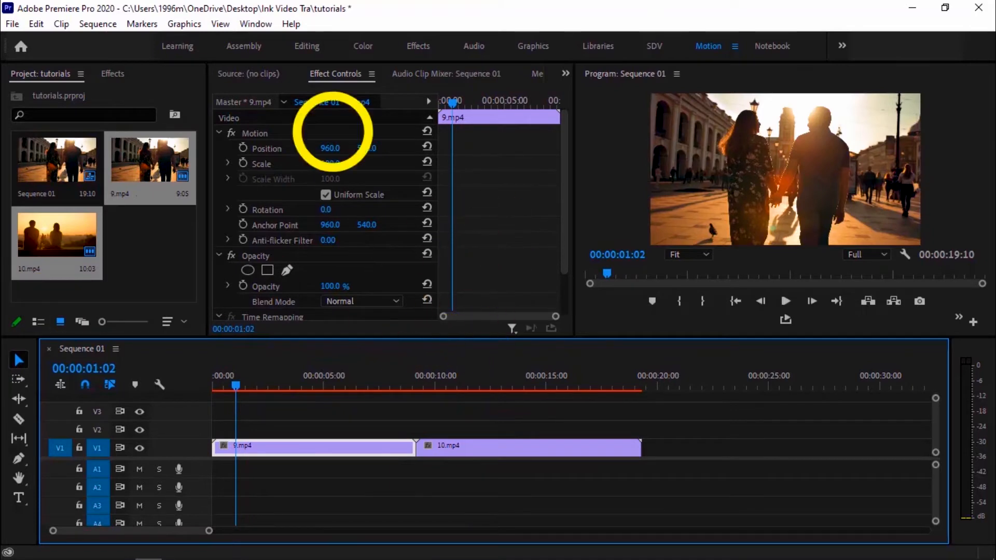
pyautogui.moveTo(342, 558)
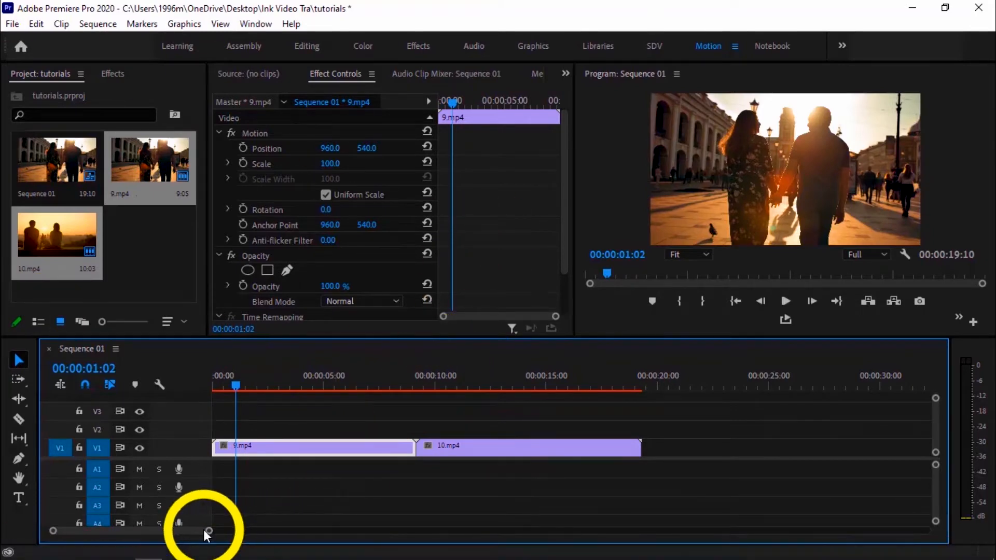
pyautogui.moveTo(209, 532); pyautogui.dragTo(200, 531)
pyautogui.press('space')
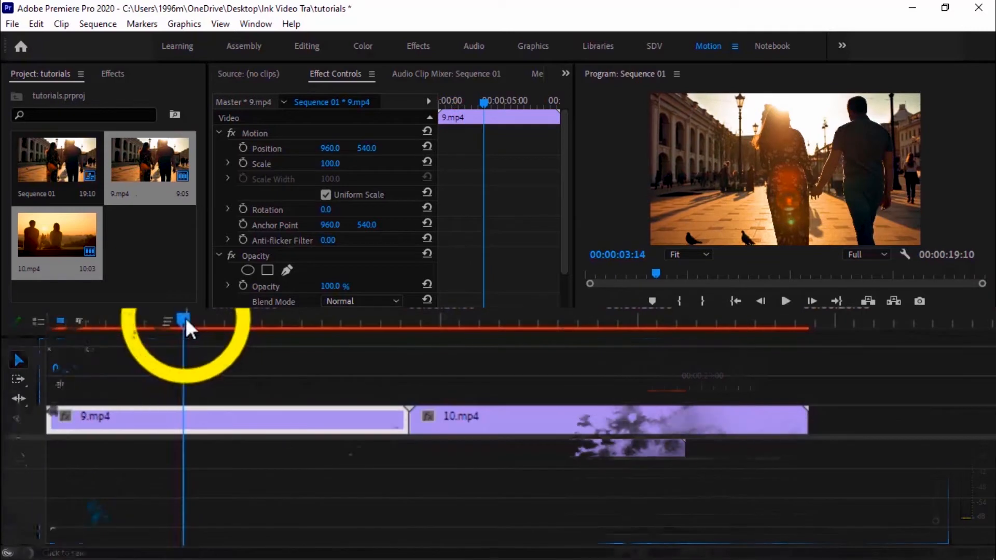
pyautogui.moveTo(185, 318); pyautogui.dragTo(162, 321)
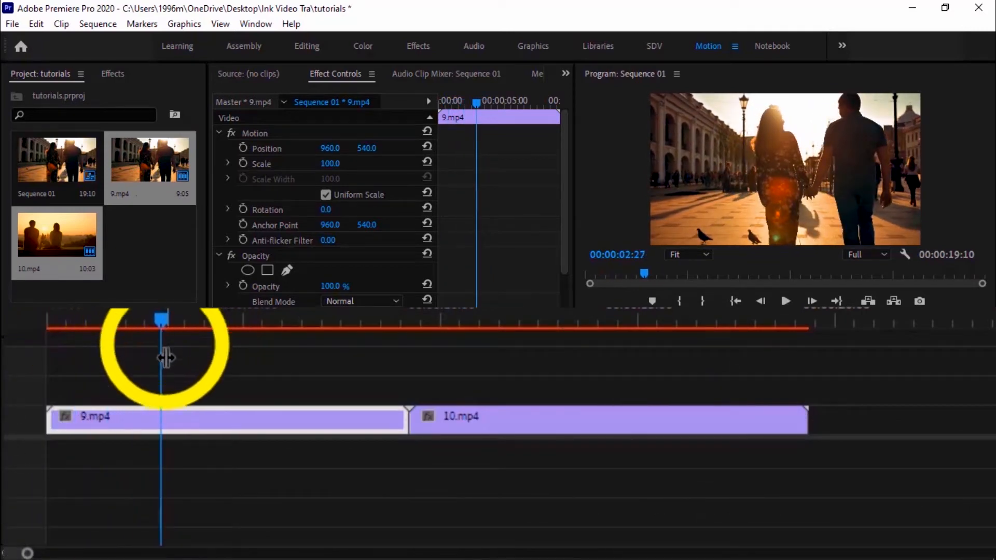
pyautogui.click(170, 412)
pyautogui.press('v')
pyautogui.moveTo(209, 412); pyautogui.dragTo(207, 387)
# Split the 9.mp4 clip on V2 at 00:00:05:08 and delete the part after the cut.
pyautogui.moveTo(160, 319); pyautogui.dragTo(254, 331)
pyautogui.press('c')
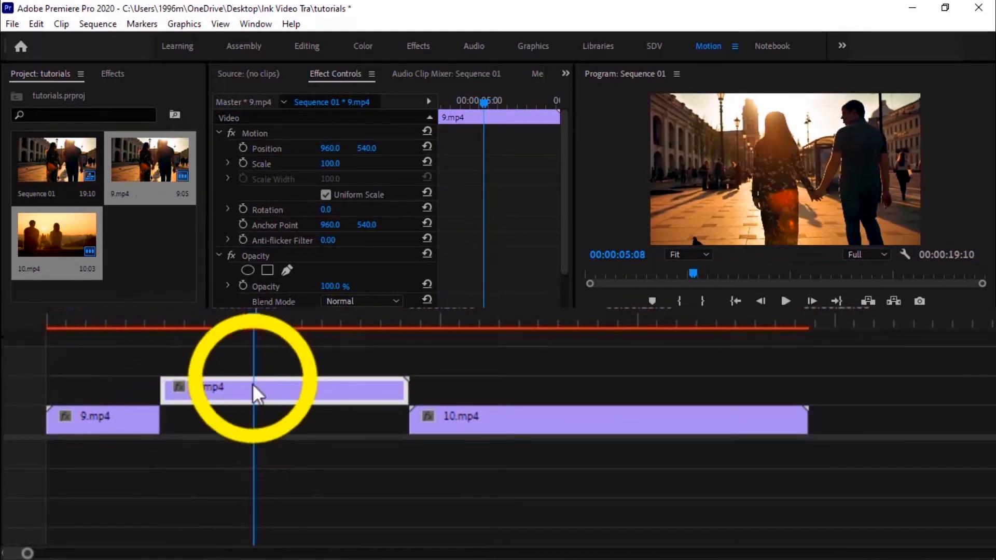
pyautogui.click(253, 400)
pyautogui.press('v')
pyautogui.click(295, 394)
pyautogui.press('Delete')
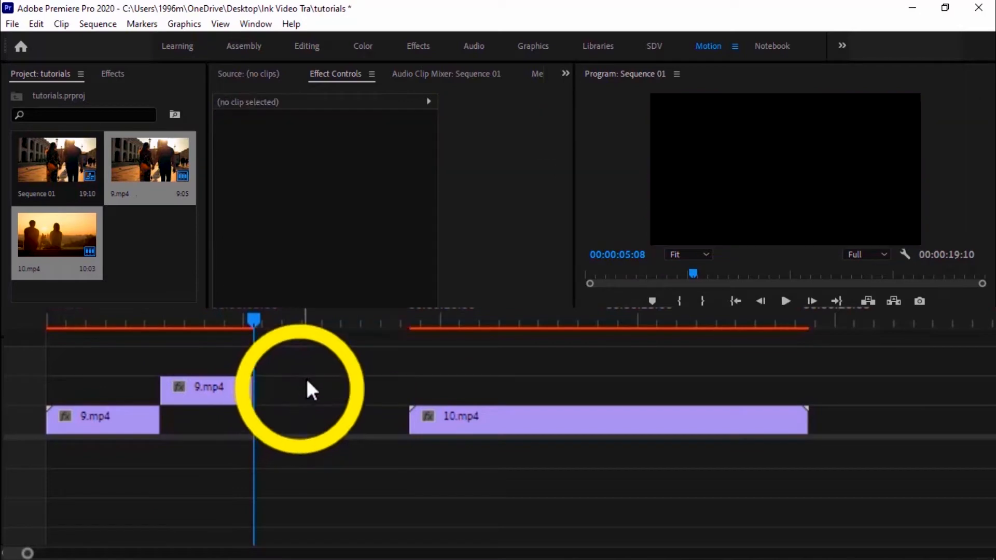
# Cut 10.mp4 at 00:00:12:02, delete its first part, and move the remainder against the end of 9.mp4 on V1.
pyautogui.moveTo(263, 323); pyautogui.dragTo(527, 372)
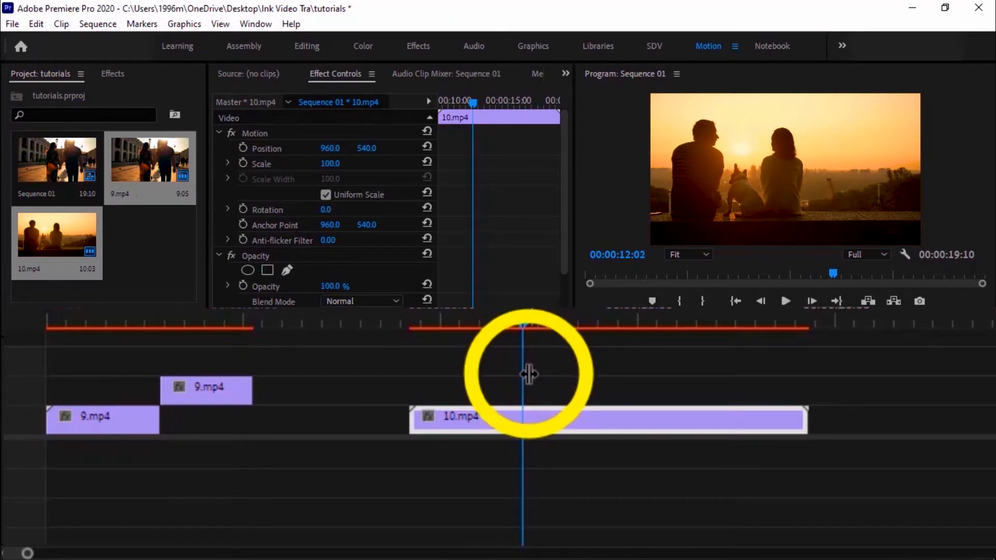
pyautogui.keyDown('ctrl'); pyautogui.click(522, 418); pyautogui.keyUp('ctrl')
pyautogui.click(487, 417)
pyautogui.press('Delete')
pyautogui.moveTo(527, 418); pyautogui.dragTo(239, 418)
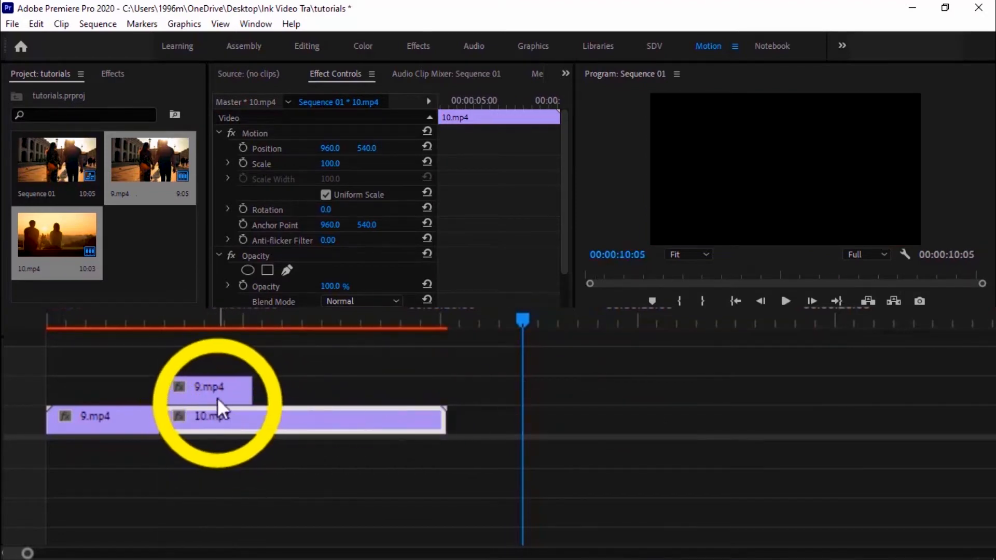
# Set the label color of both 9.mp4 clips to Yellow.
pyautogui.click(190, 396)
pyautogui.keyDown('shift'); pyautogui.click(116, 416); pyautogui.keyUp('shift')
pyautogui.rightClick(117, 416)
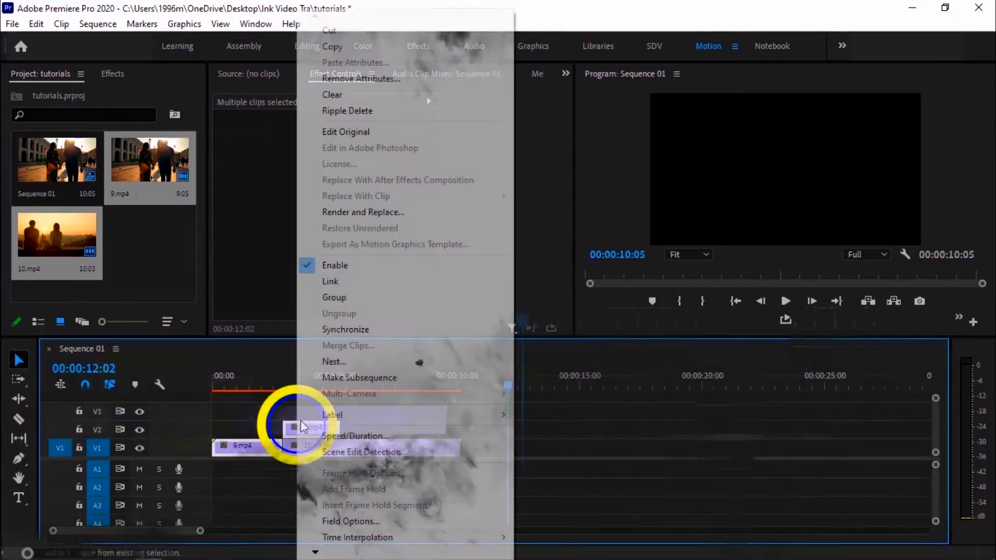
pyautogui.moveTo(392, 415)
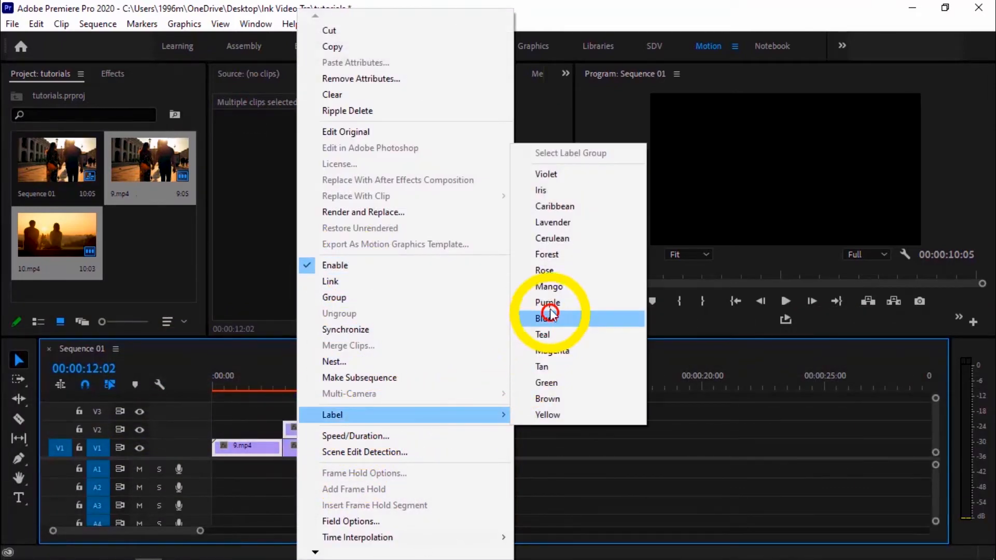
pyautogui.click(550, 416)
pyautogui.click(382, 454)
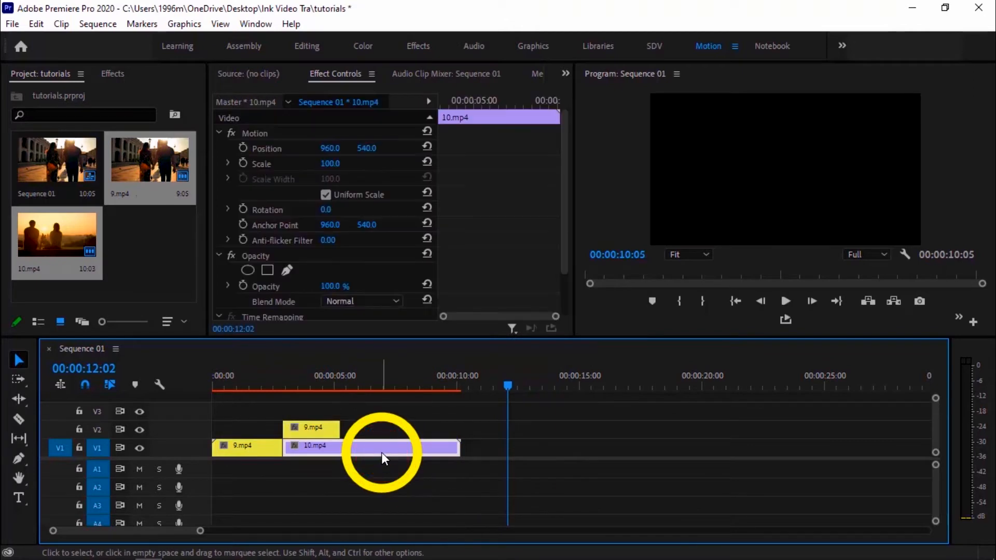
pyautogui.rightClick(382, 455)
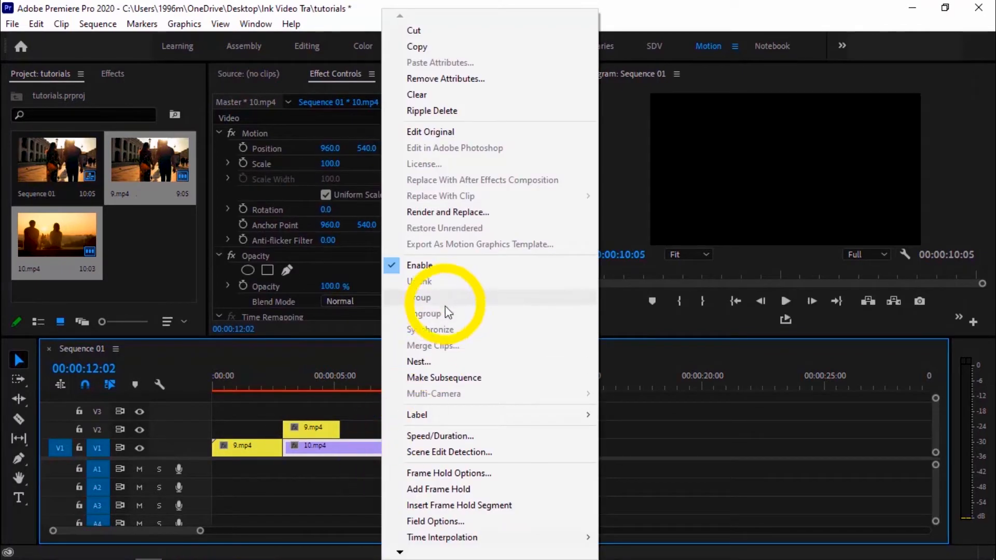
pyautogui.click(331, 435)
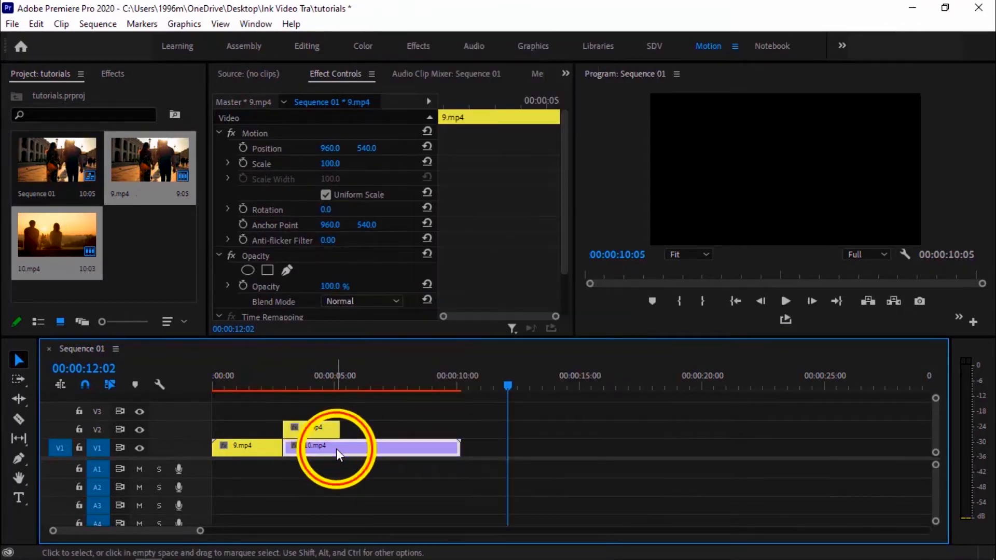
pyautogui.click(336, 449)
pyautogui.click(322, 435)
# Import all the ink videos, 01 to 10, from the Ink Transitions folder into the project.
pyautogui.click(150, 233)
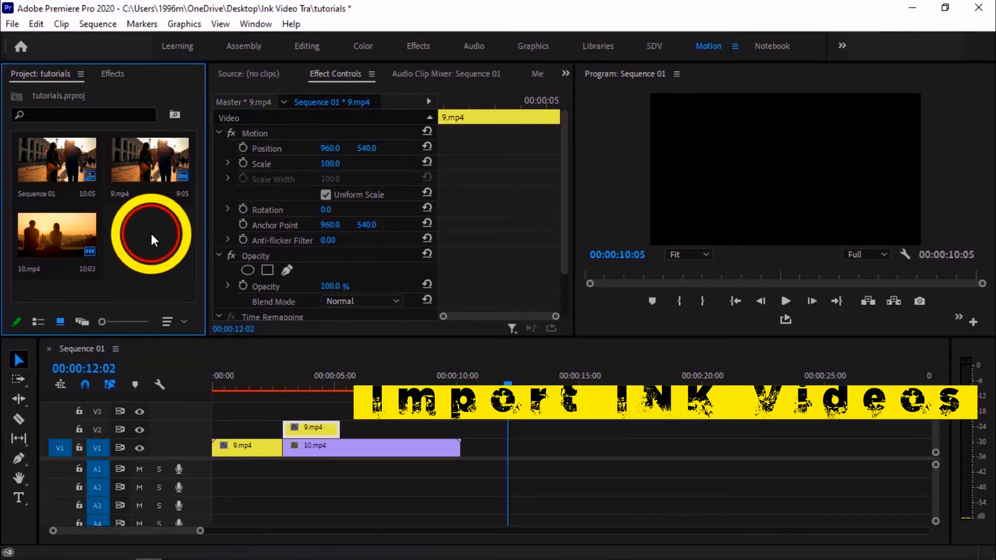
pyautogui.doubleClick(151, 233)
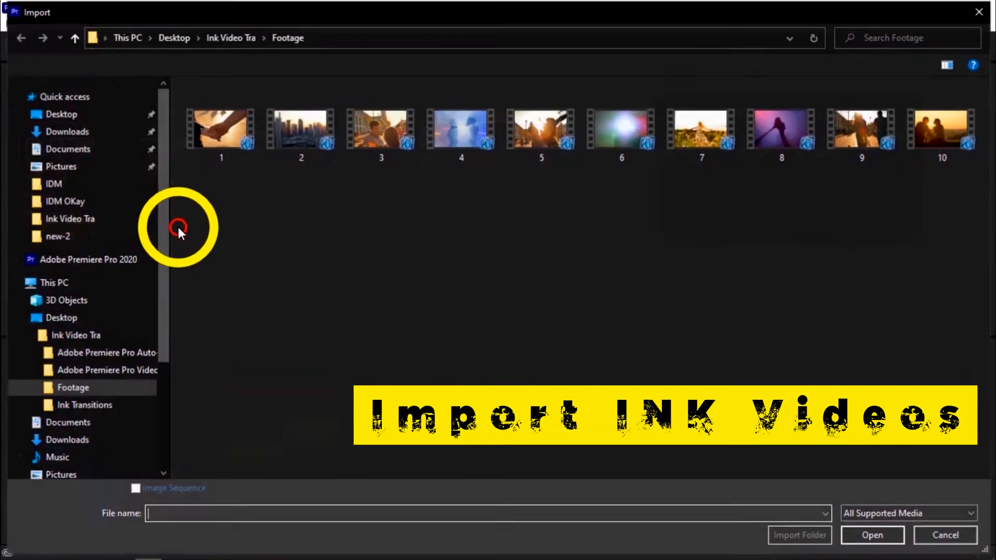
pyautogui.click(248, 38)
pyautogui.doubleClick(226, 150)
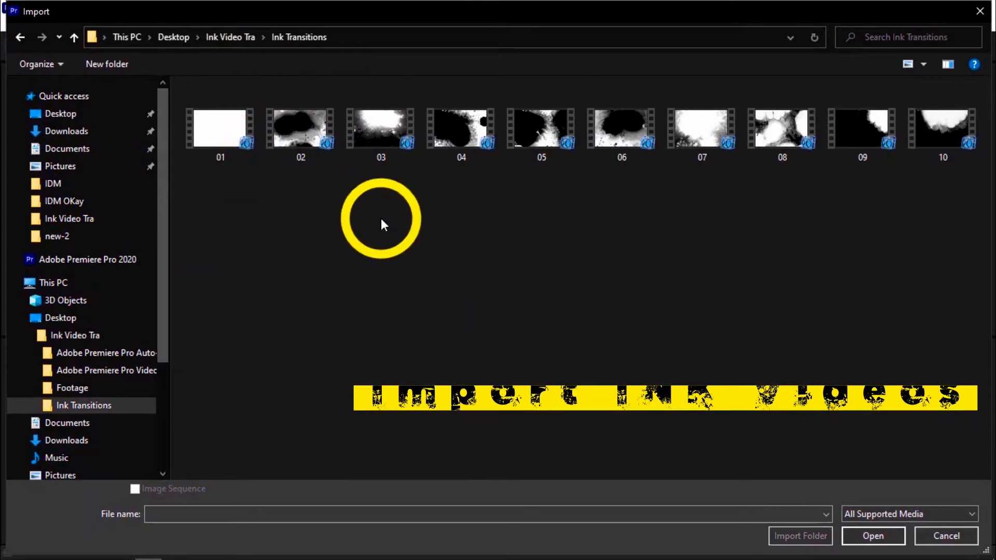
pyautogui.rightClick(382, 224)
pyautogui.click(177, 196)
pyautogui.moveTo(297, 226); pyautogui.dragTo(978, 96)
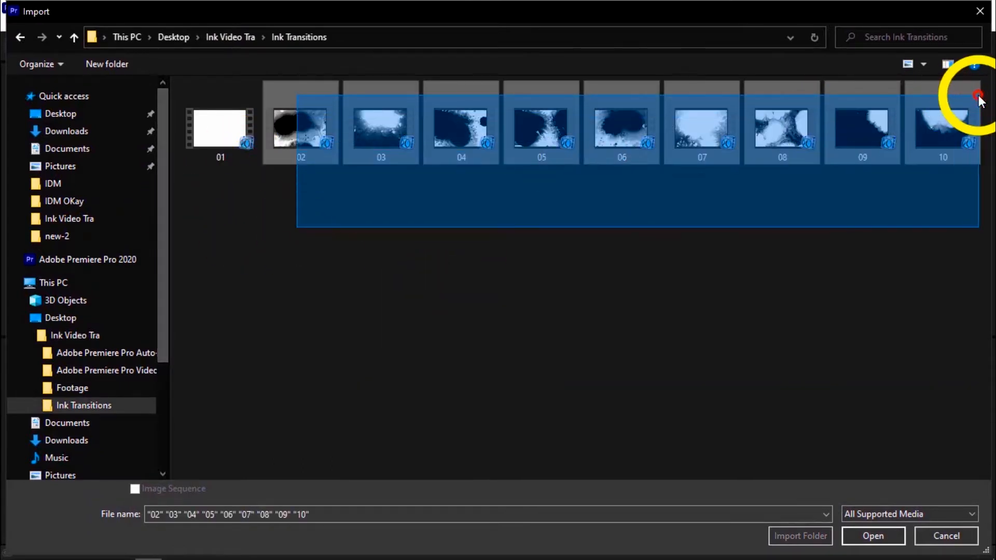
pyautogui.moveTo(220, 183); pyautogui.dragTo(956, 126)
pyautogui.click(888, 538)
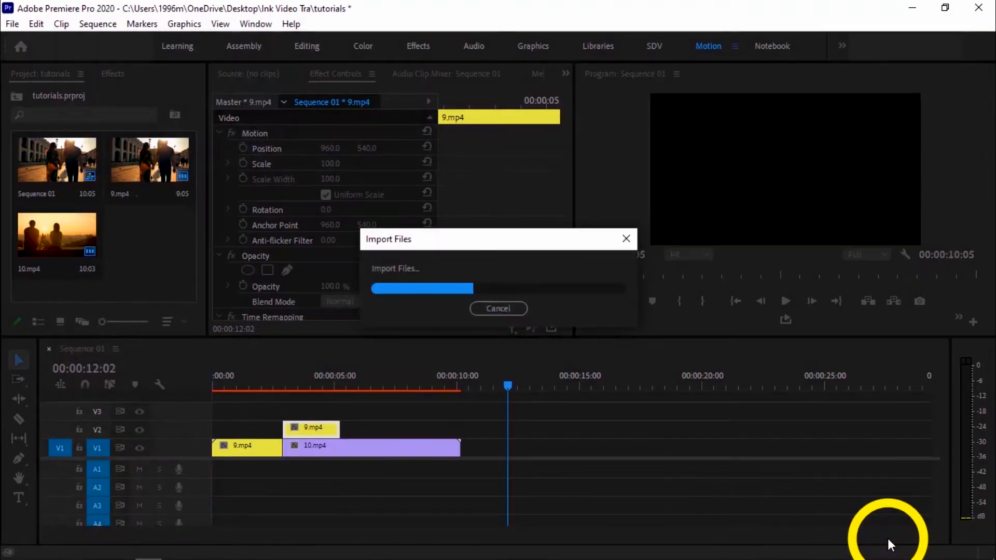
# Place the 09.mp4 ink clip on V3, aligned with the start of the 9.mp4 clip on V2.
pyautogui.click(123, 250)
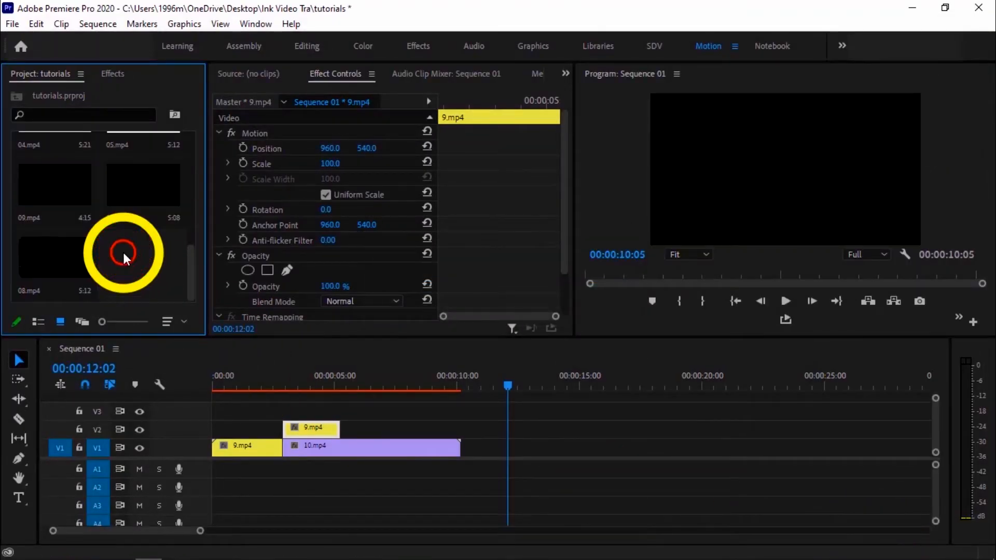
pyautogui.click(55, 179)
pyautogui.moveTo(55, 179); pyautogui.dragTo(291, 412)
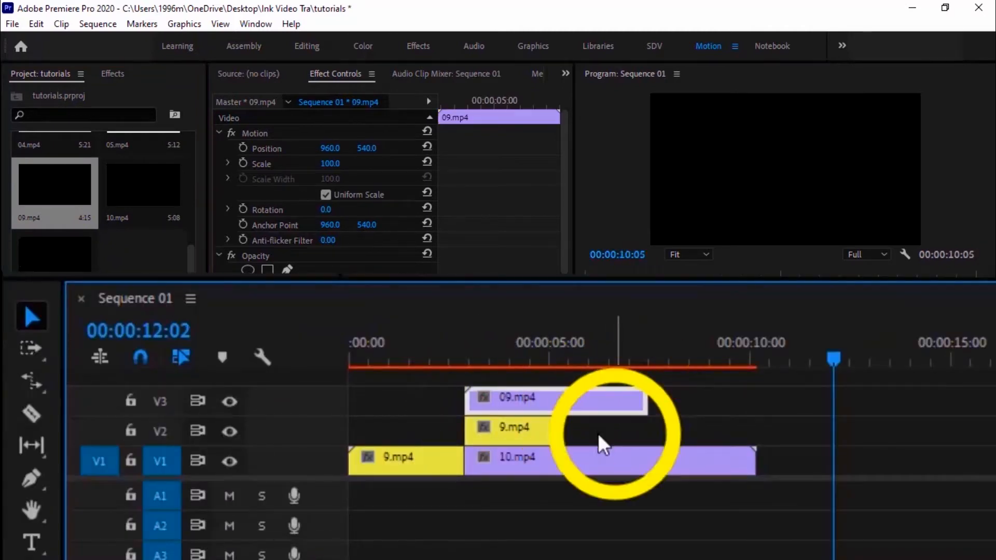
# Rate-stretch the 09.mp4 ink clip on V3 so it ends with the 9.mp4 clip on V2.
pyautogui.click(19, 399)
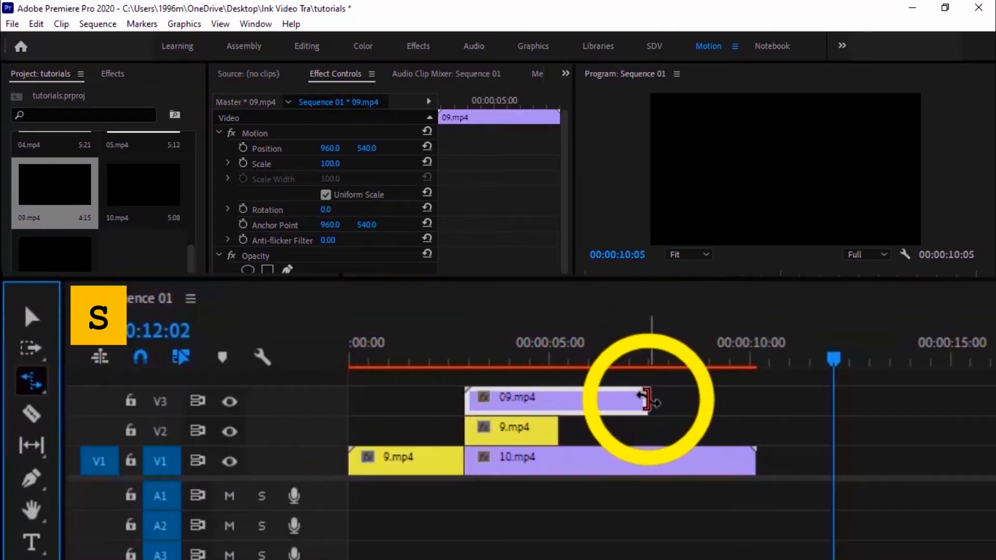
pyautogui.moveTo(646, 398); pyautogui.dragTo(558, 400)
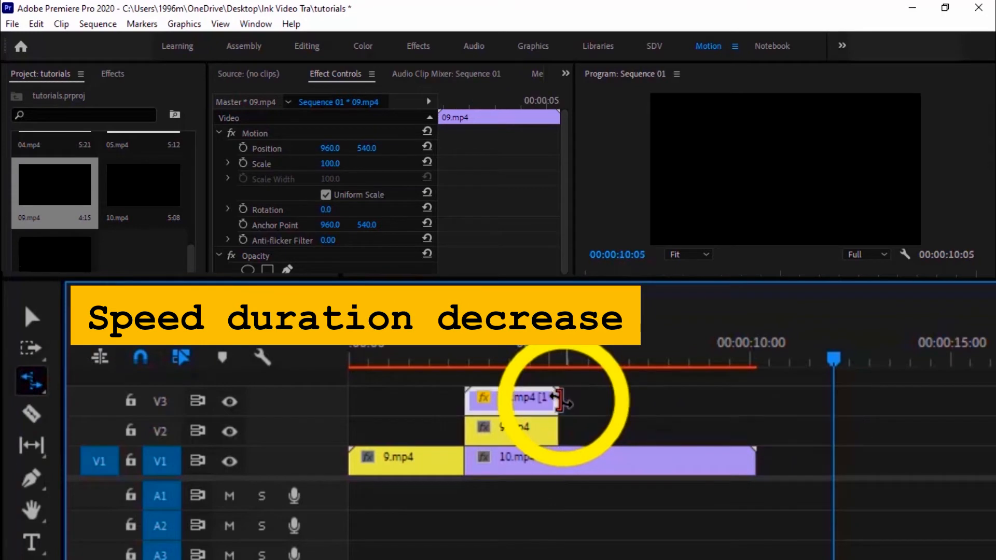
pyautogui.press('v')
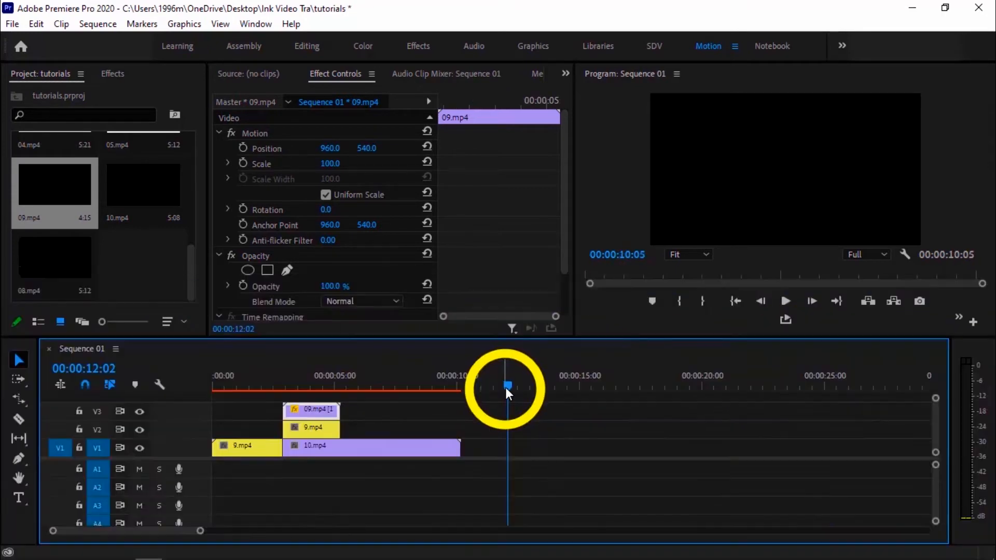
# Park the playhead at 00:00:04:05 over the ink clip and apply the Track Matte Key effect to the 9.mp4 clip on V2.
pyautogui.moveTo(832, 359); pyautogui.dragTo(442, 357)
pyautogui.moveTo(270, 390)
pyautogui.mouseDown()
pyautogui.moveTo(356, 388)
pyautogui.moveTo(275, 391)
pyautogui.moveTo(344, 391)
pyautogui.moveTo(295, 392)
pyautogui.moveTo(324, 395)
pyautogui.moveTo(310, 397)
pyautogui.mouseUp()
pyautogui.click(311, 409)
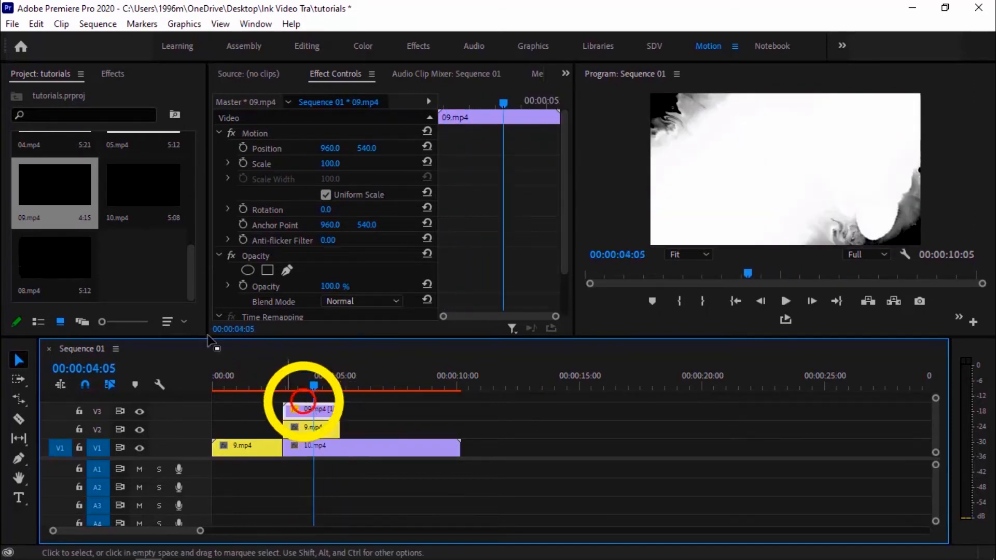
pyautogui.click(114, 75)
pyautogui.click(88, 91)
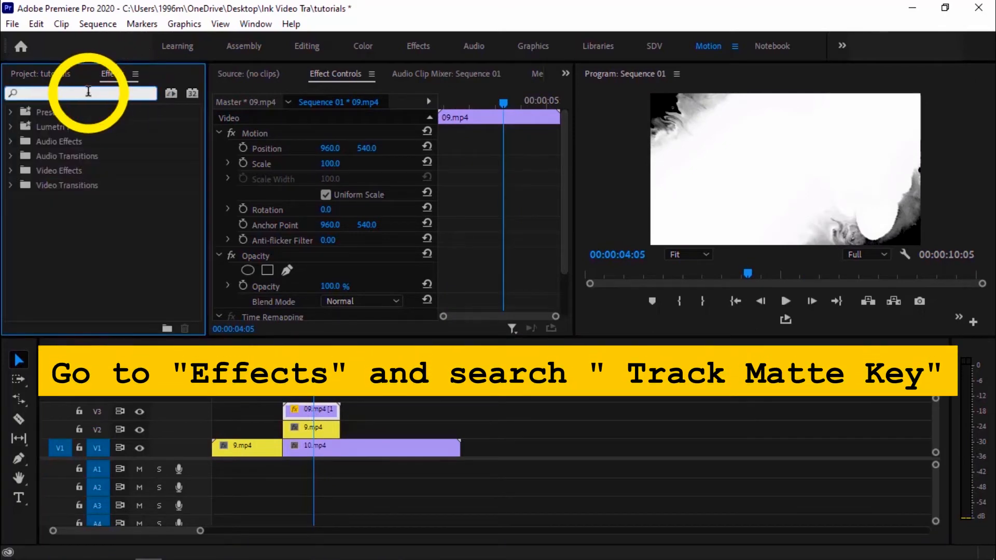
pyautogui.write('track')
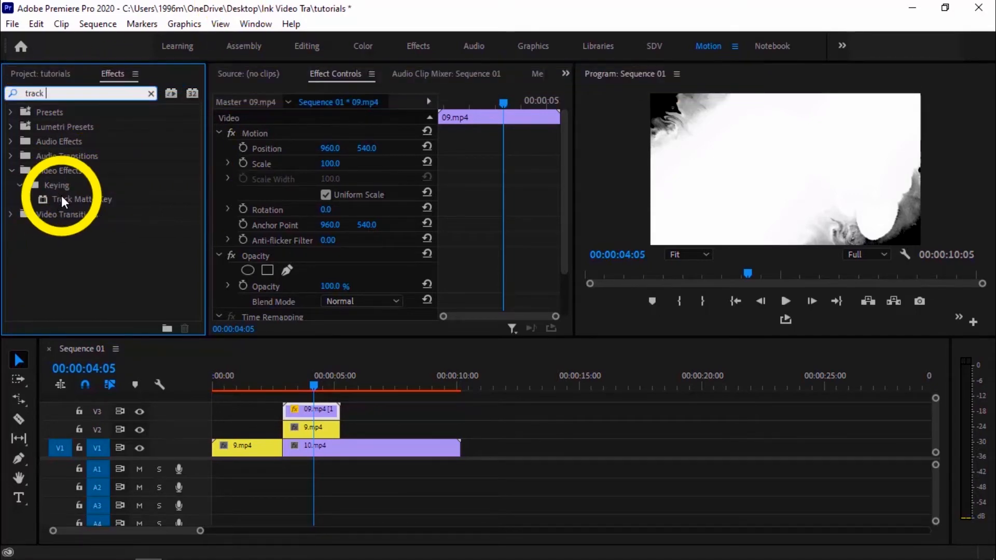
pyautogui.moveTo(61, 197); pyautogui.dragTo(319, 429)
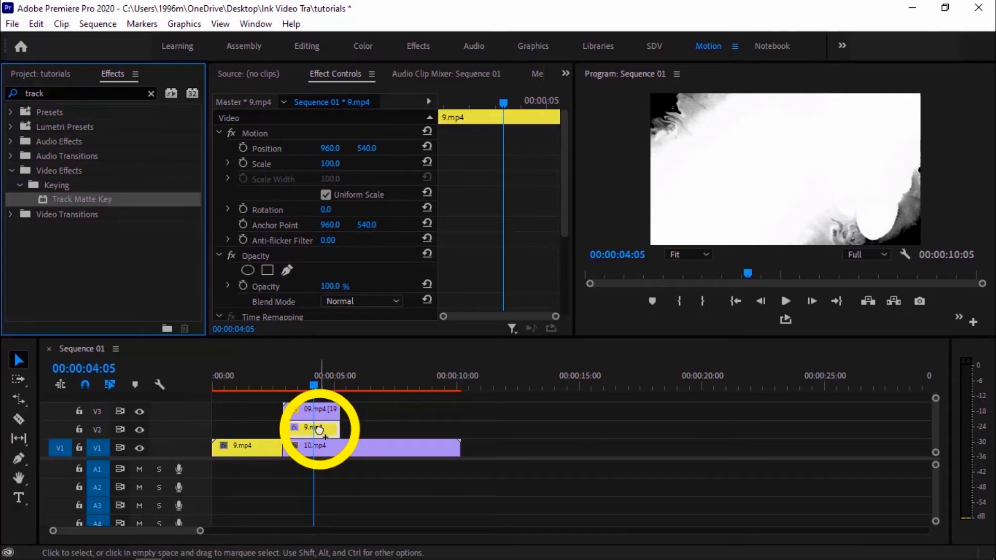
# Choose the video track holding the ink clip as the matte for Track Matte Key on the V2 9.mp4 clip.
pyautogui.click(322, 429)
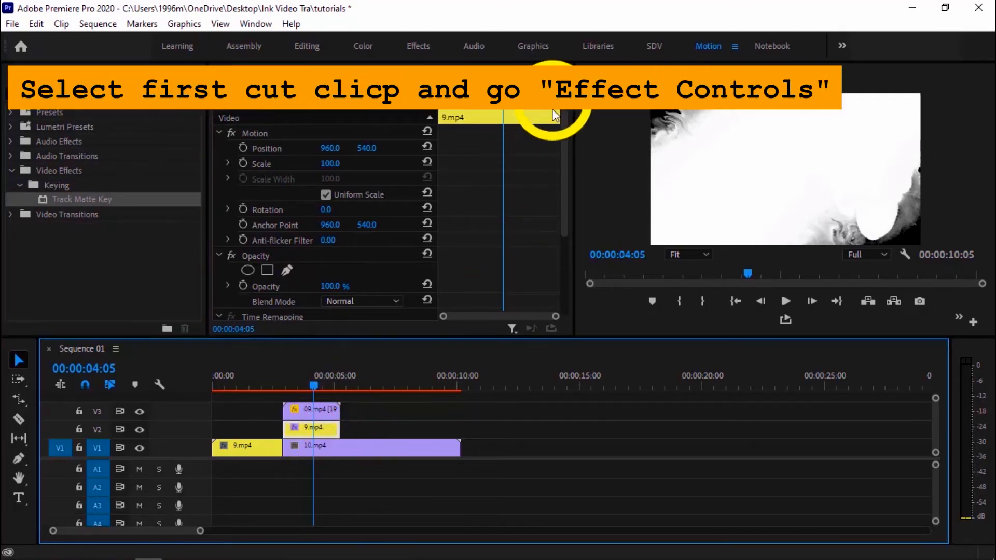
pyautogui.moveTo(564, 126); pyautogui.dragTo(554, 247)
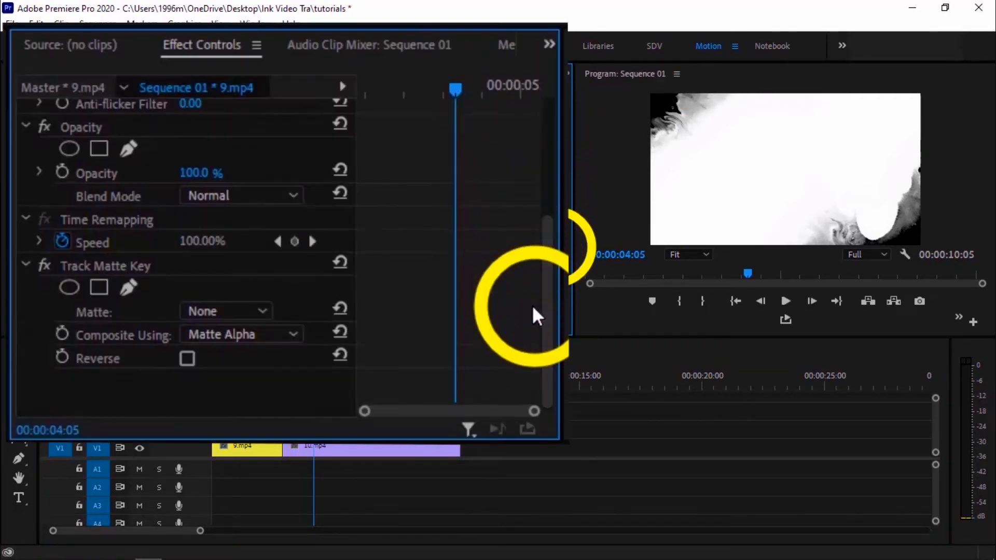
pyautogui.click(248, 310)
pyautogui.click(230, 362)
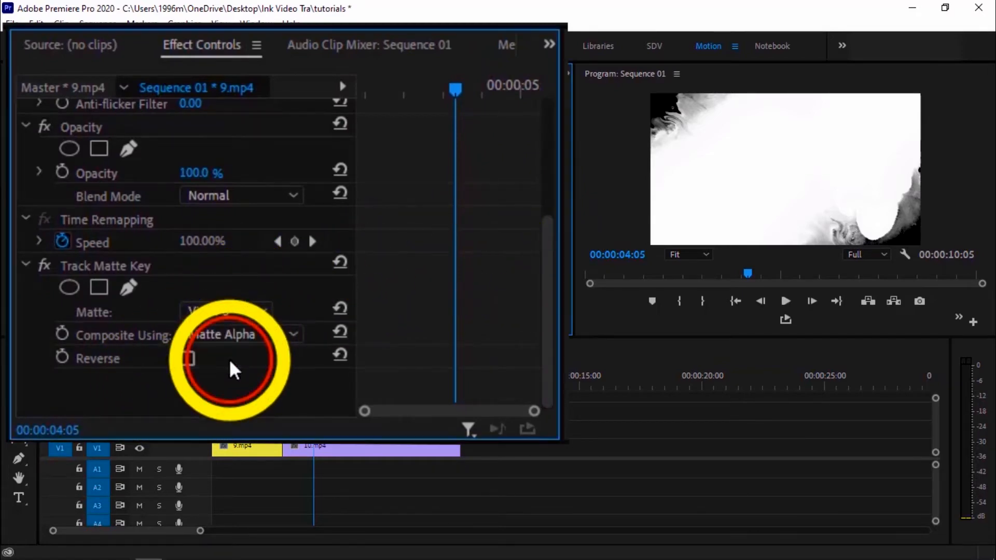
# Set Track Matte Key on the V2 9.mp4 clip to composite using Matte Luma, and render and play the sequence.
pyautogui.click(280, 334)
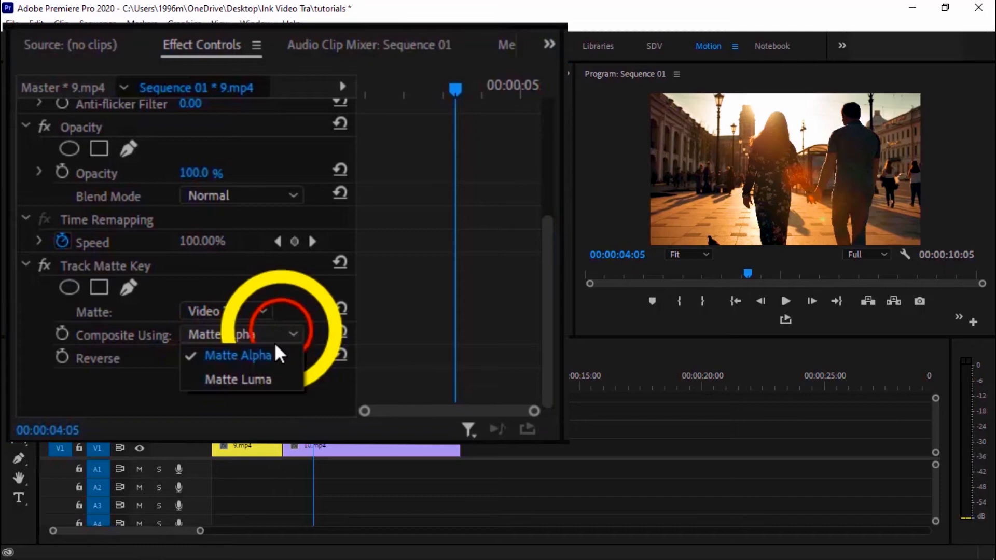
pyautogui.click(249, 379)
pyautogui.moveTo(316, 387); pyautogui.dragTo(275, 395)
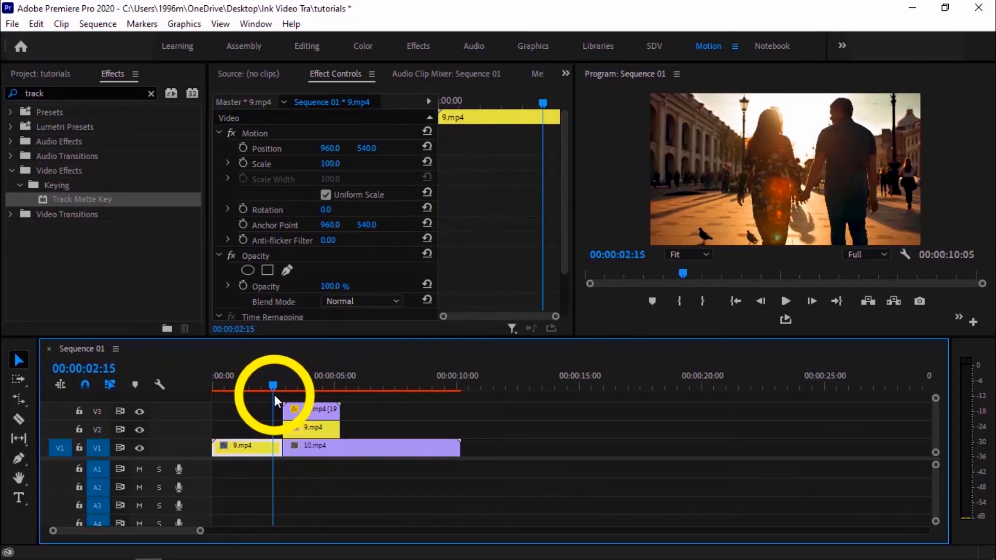
pyautogui.click(318, 432)
pyautogui.press('Return')
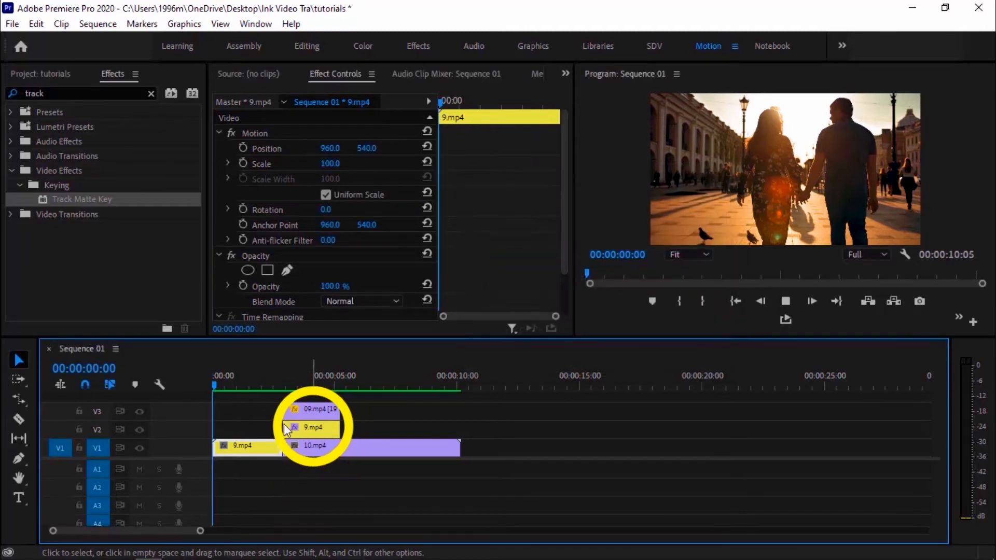
pyautogui.click(438, 456)
# Enable Reverse in Track Matte Key on the V2 9.mp4 clip with the playhead at 00:00:03:28.
pyautogui.moveTo(362, 385); pyautogui.dragTo(309, 385)
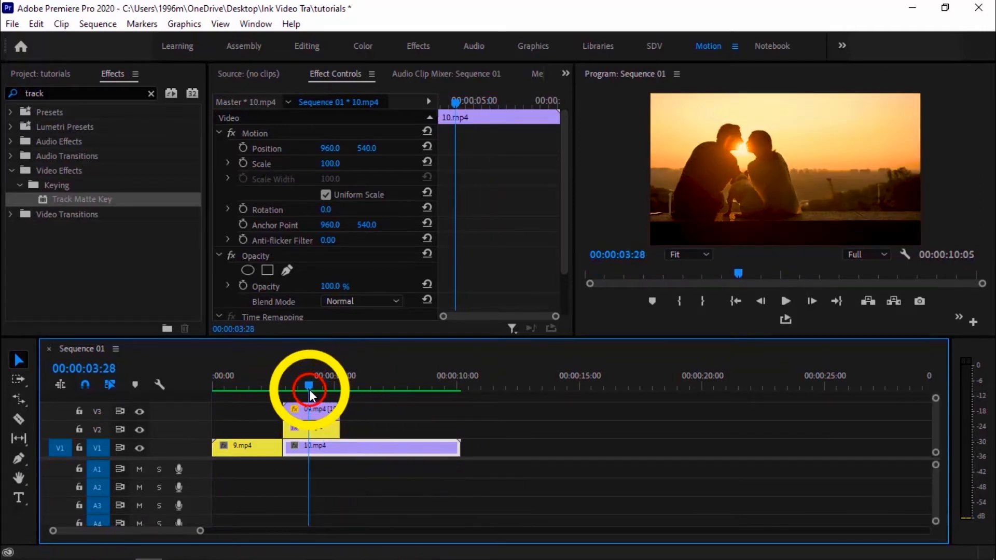
pyautogui.click(320, 427)
pyautogui.moveTo(563, 178); pyautogui.dragTo(555, 277)
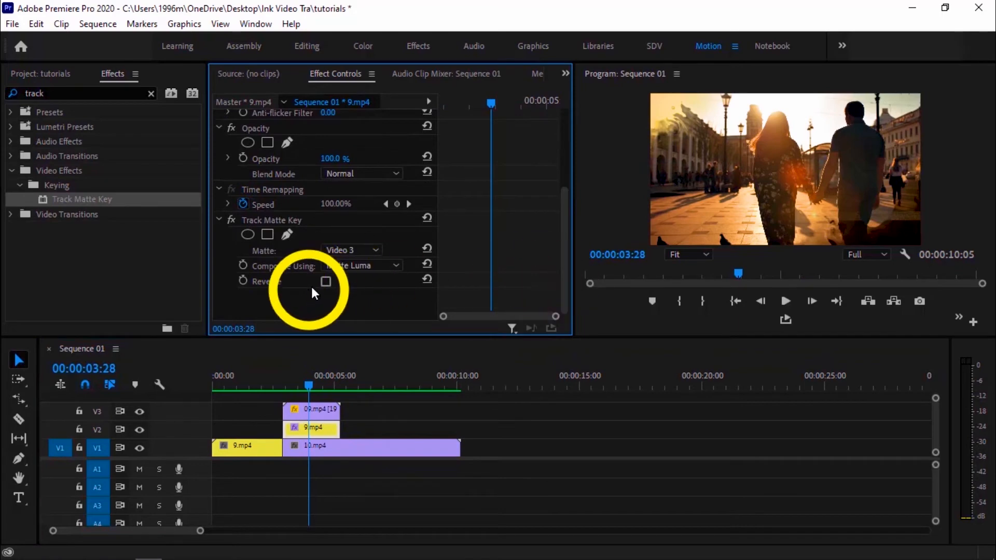
pyautogui.click(327, 282)
# Play the reversed ink transition from before the cut, and render and play back the full sequence.
pyautogui.click(306, 386)
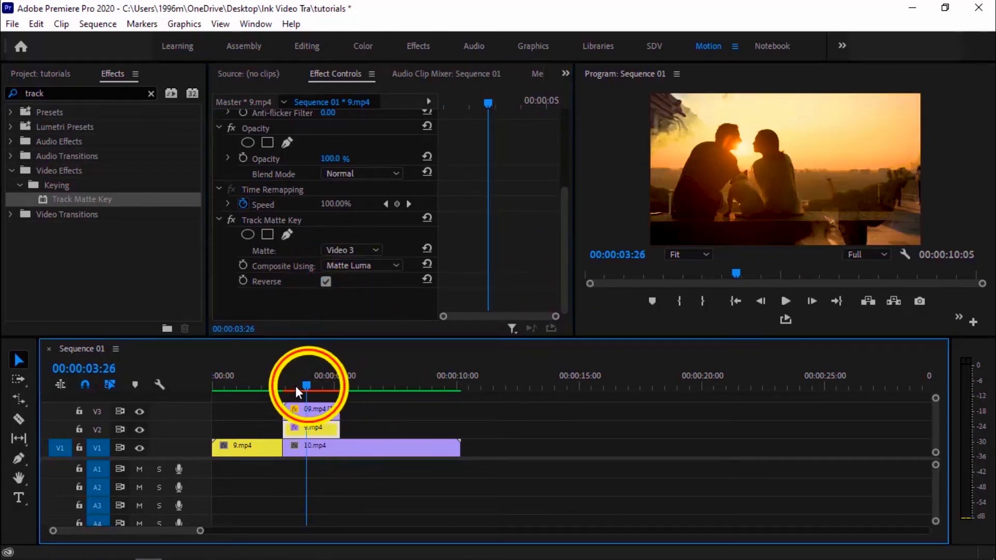
pyautogui.click(258, 386)
pyautogui.press('space')
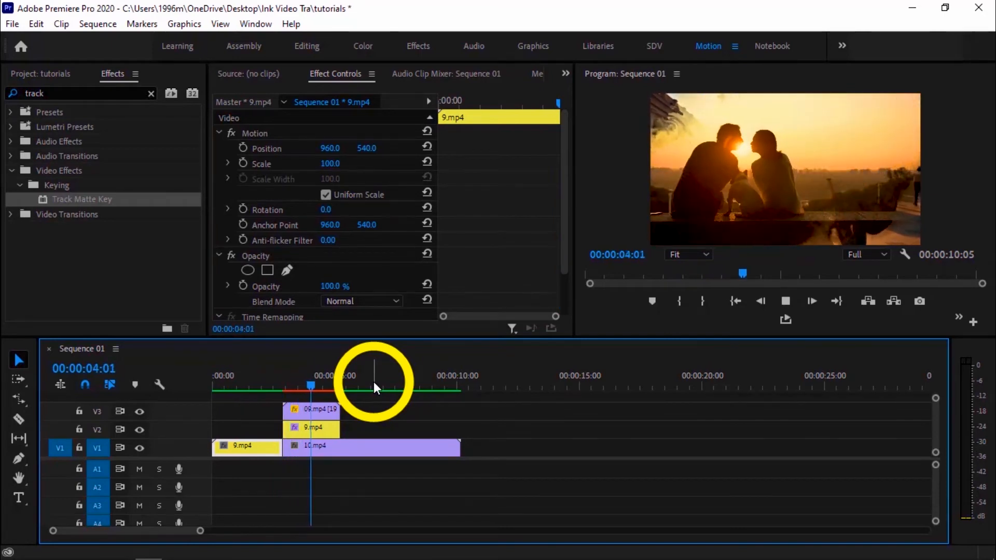
pyautogui.press('space')
pyautogui.click(343, 448)
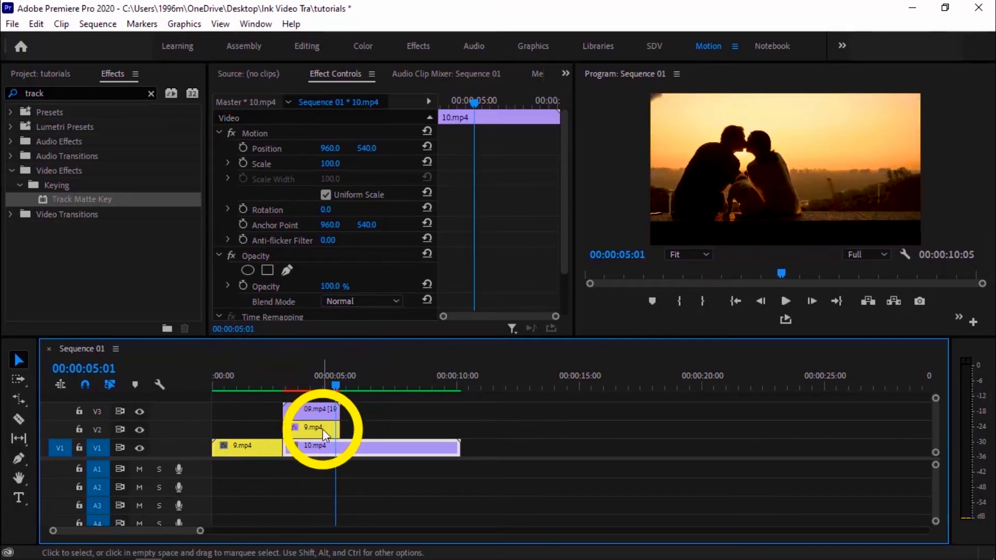
pyautogui.press('Return')
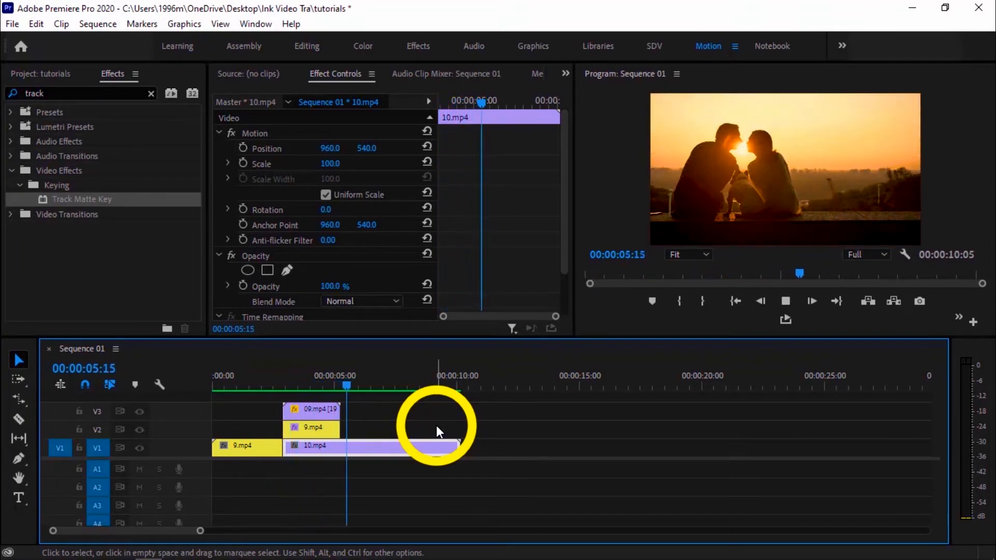
pyautogui.press('space')
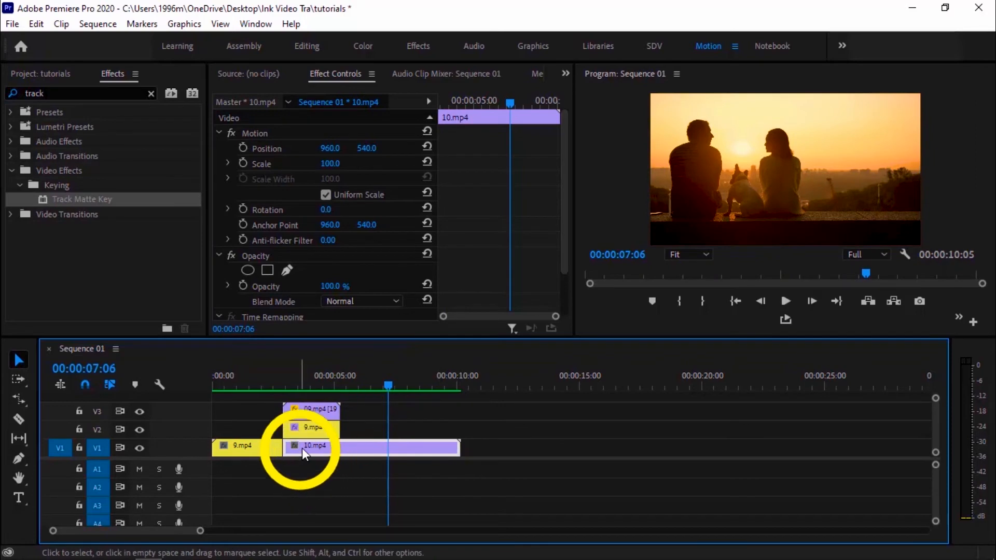
pyautogui.click(312, 434)
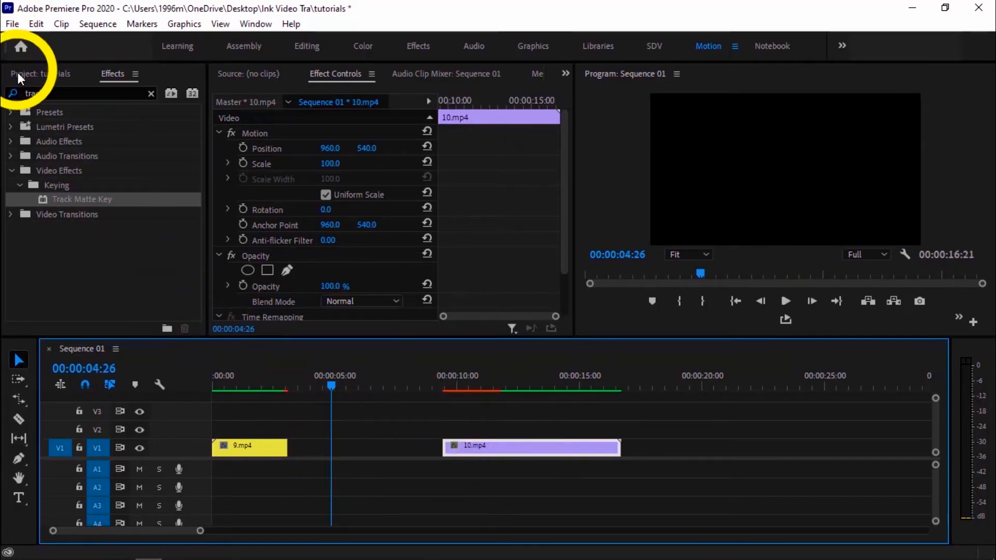
# Import video clips 3 and 5 from the Footage folder inside Ink Video Tra into the project.
pyautogui.click(26, 74)
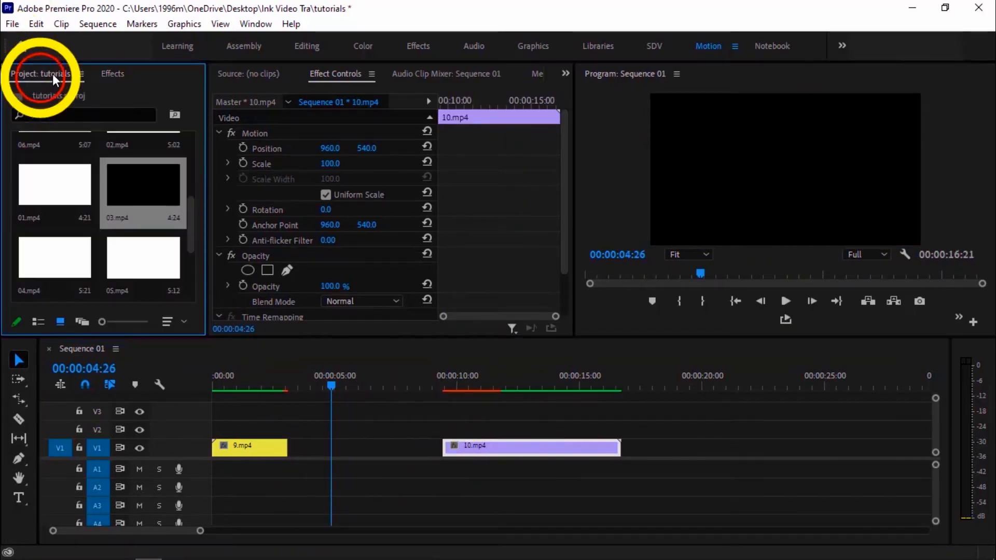
pyautogui.click(118, 265)
pyautogui.doubleClick(98, 237)
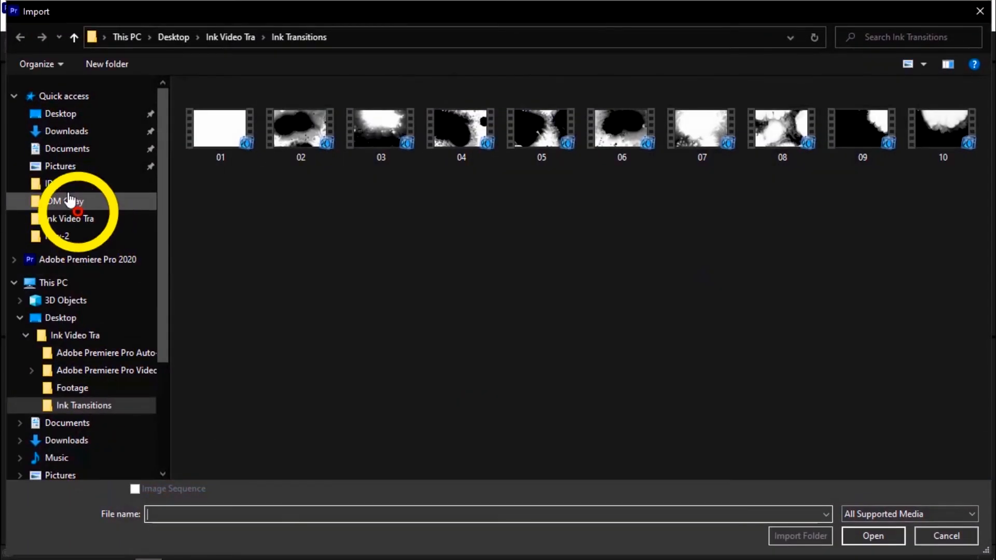
pyautogui.click(233, 41)
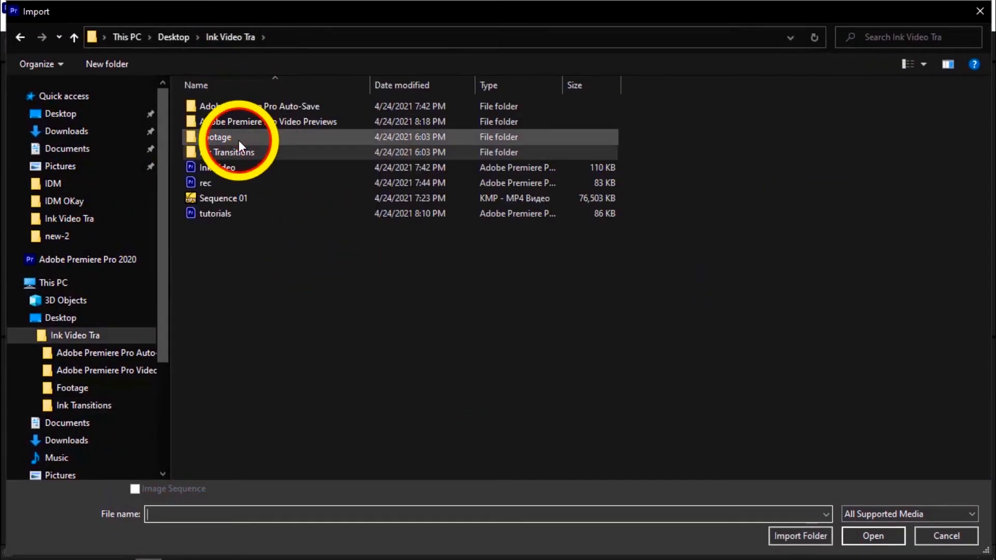
pyautogui.doubleClick(239, 140)
pyautogui.click(408, 150)
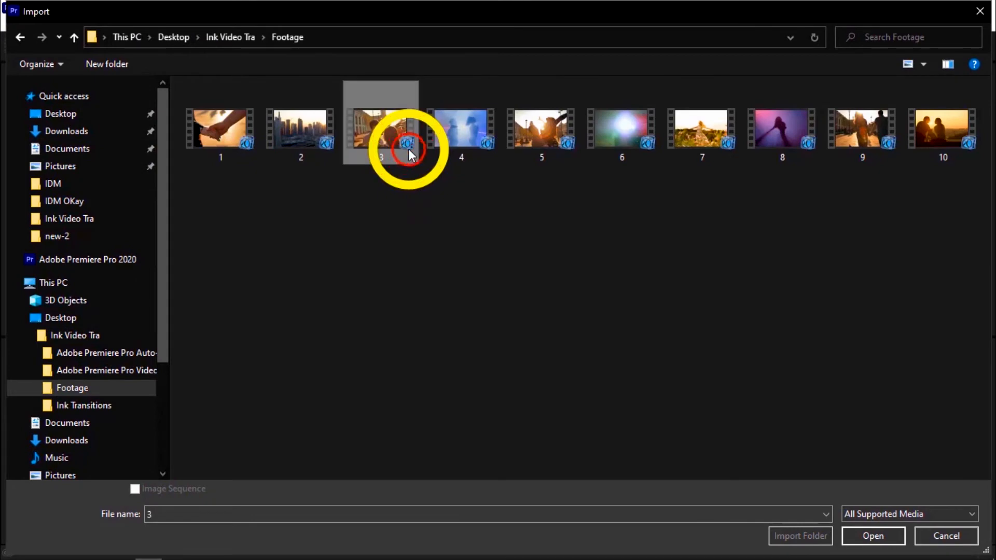
pyautogui.keyDown('ctrl'); pyautogui.click(541, 143); pyautogui.keyUp('ctrl')
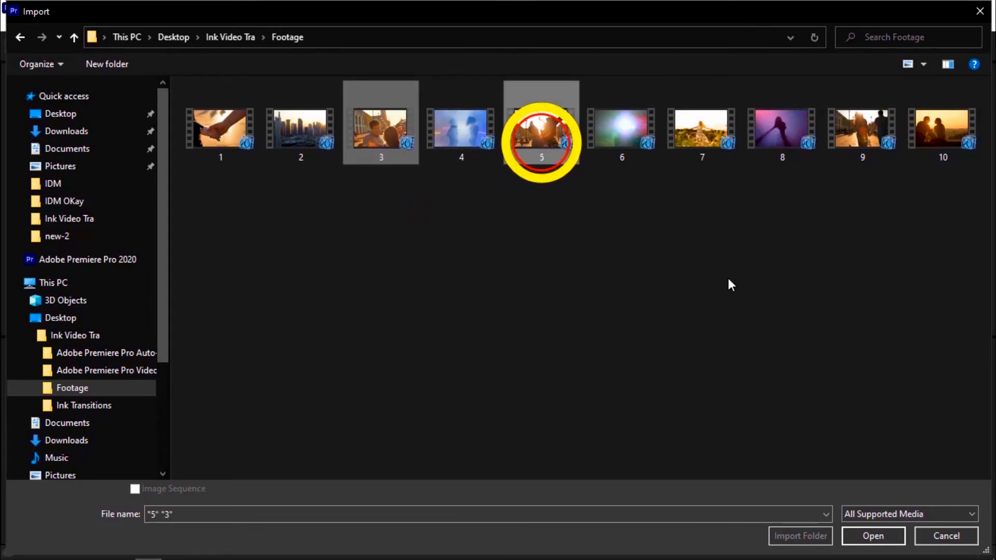
pyautogui.click(874, 534)
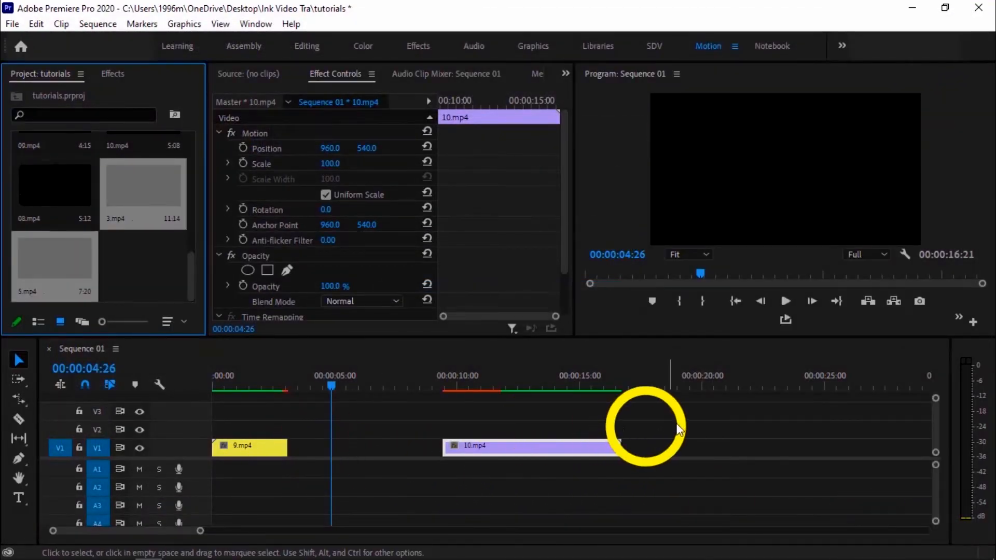
# Delete all clips from the timeline and place 3.mp4 at the start of V1, keeping the existing sequence settings.
pyautogui.moveTo(698, 423); pyautogui.dragTo(240, 461)
pyautogui.press('Delete')
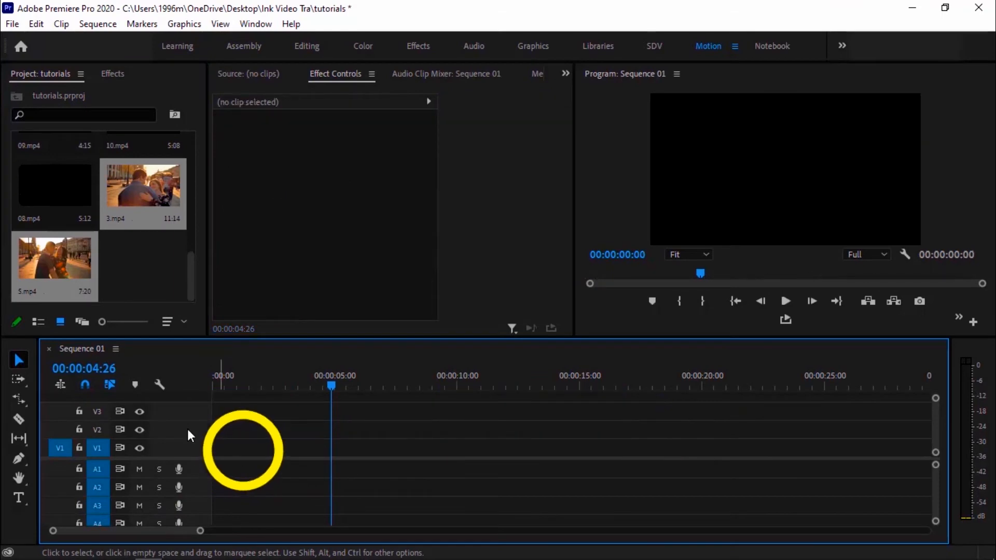
pyautogui.moveTo(141, 185); pyautogui.dragTo(215, 446)
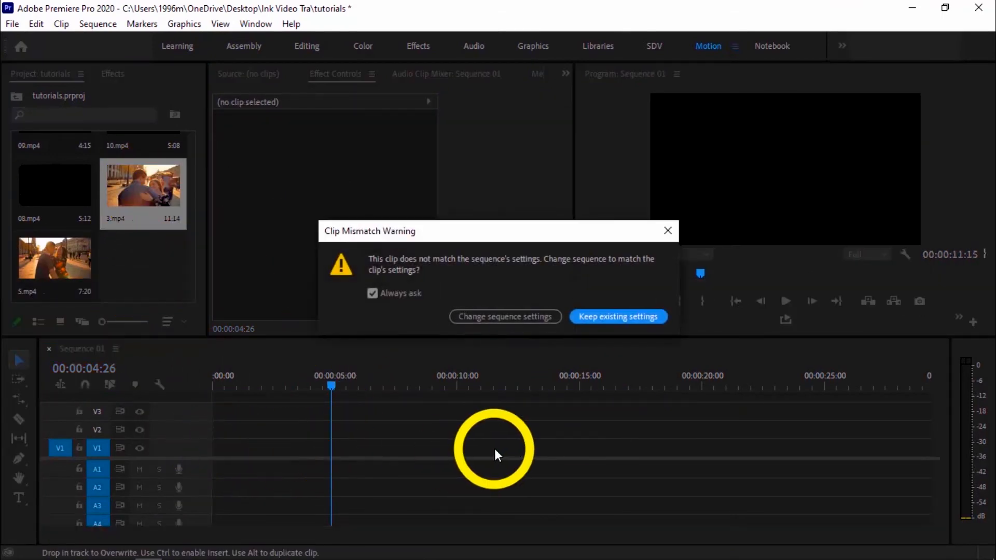
pyautogui.click(611, 317)
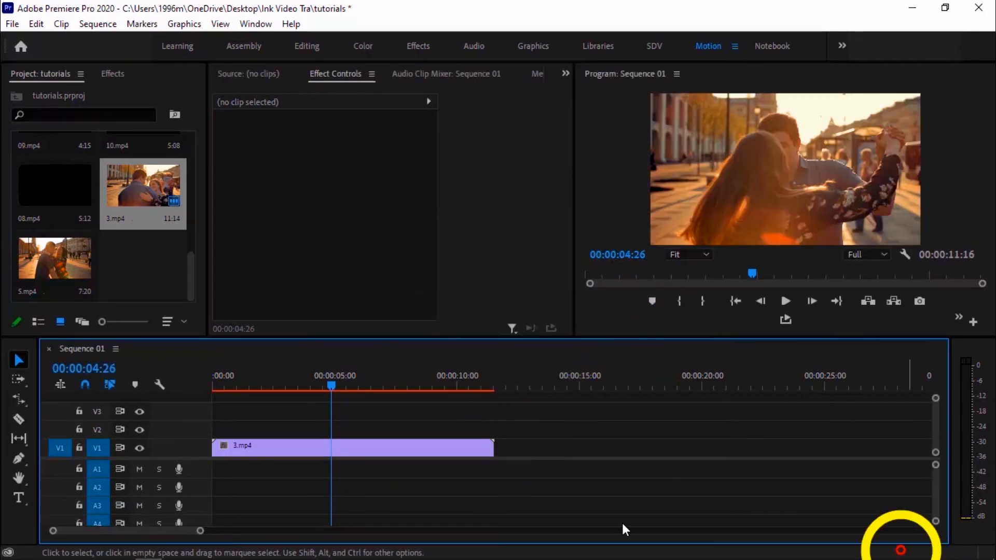
# Apply Scale to Frame Size to the 3.mp4 clip and place 5.mp4 directly after it on V1.
pyautogui.rightClick(445, 446)
pyautogui.moveTo(464, 554)
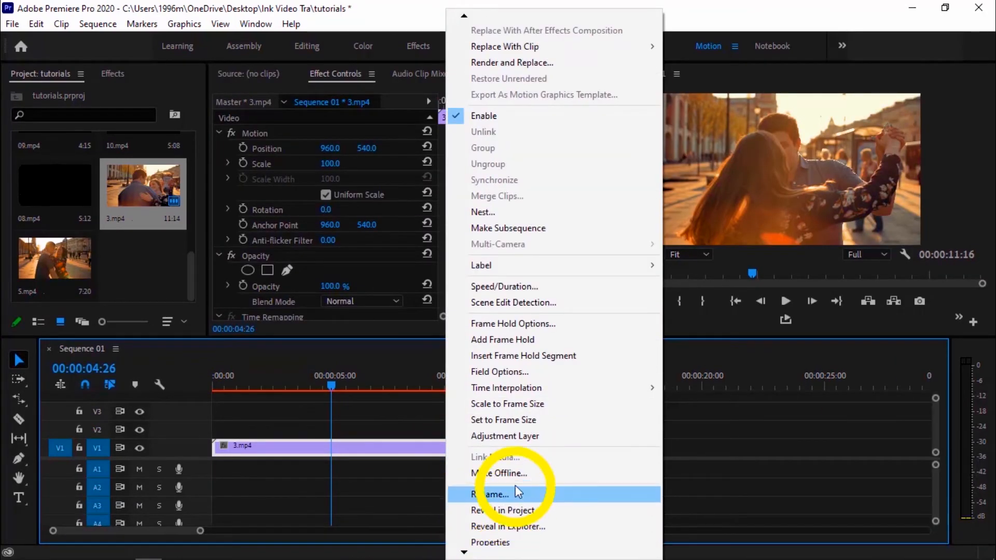
pyautogui.click(509, 405)
pyautogui.moveTo(76, 253); pyautogui.dragTo(500, 441)
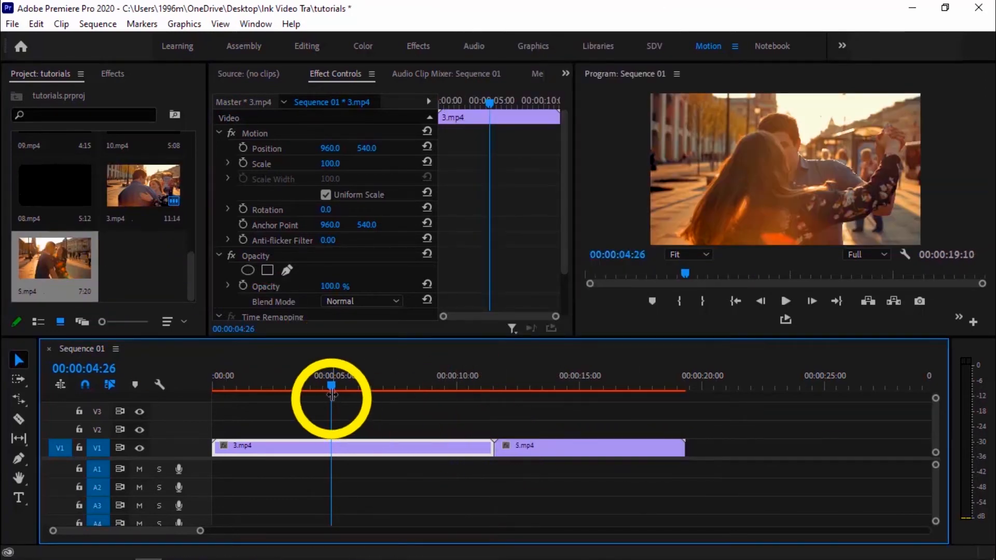
# Trim the end of the 3.mp4 clip to about 00:00:07:10 and move 5.mp4 directly against it.
pyautogui.moveTo(333, 389); pyautogui.dragTo(375, 411)
pyautogui.moveTo(392, 412); pyautogui.dragTo(396, 412)
pyautogui.moveTo(491, 447); pyautogui.dragTo(463, 454)
# Trim the start of the 5.mp4 clip on V1 to 00:00:07:24.
pyautogui.moveTo(390, 382)
pyautogui.mouseDown()
pyautogui.moveTo(437, 390)
pyautogui.moveTo(368, 392)
pyautogui.moveTo(404, 394)
pyautogui.mouseUp()
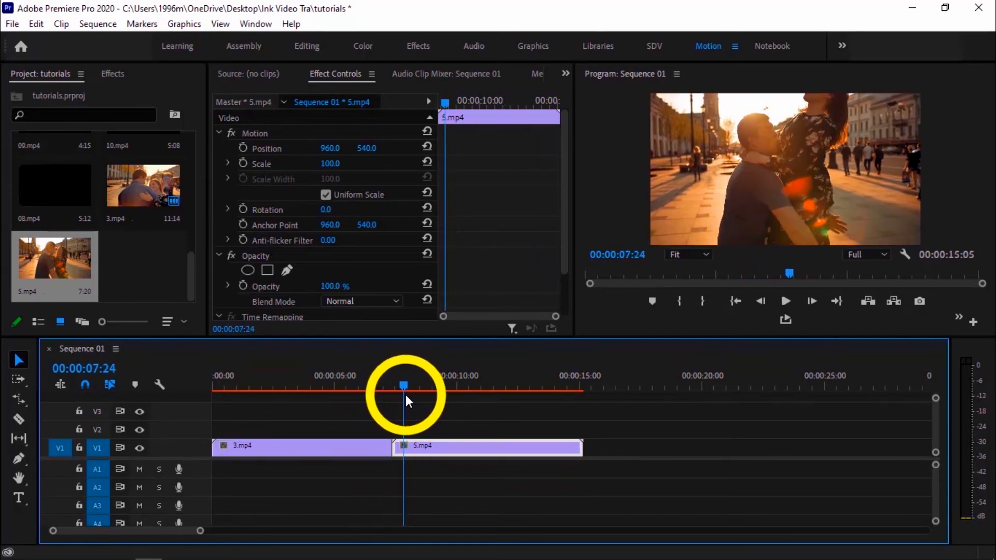
pyautogui.moveTo(403, 445); pyautogui.dragTo(404, 445)
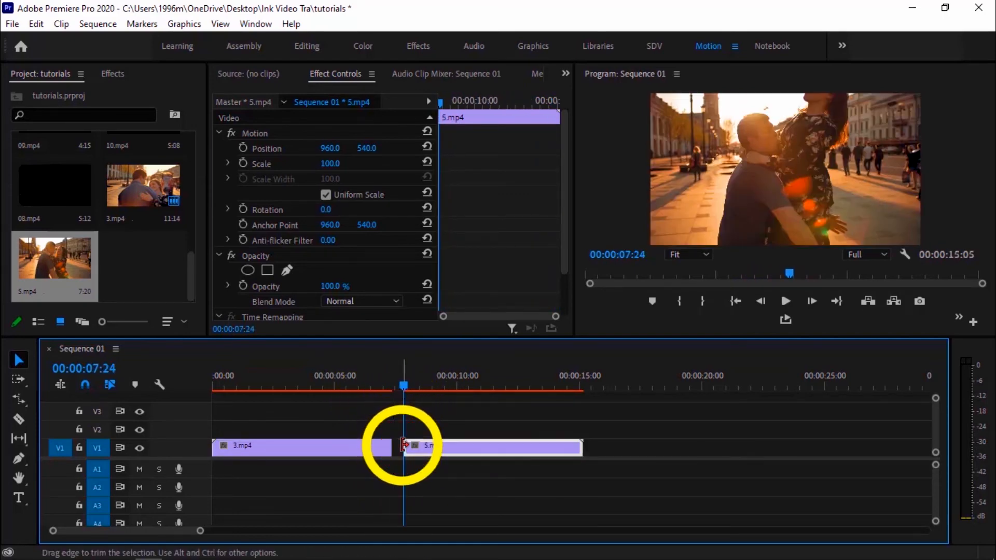
# Split the 3.mp4 clip on V1 at 00:00:05:02 with the Razor tool.
pyautogui.moveTo(406, 392); pyautogui.dragTo(338, 390)
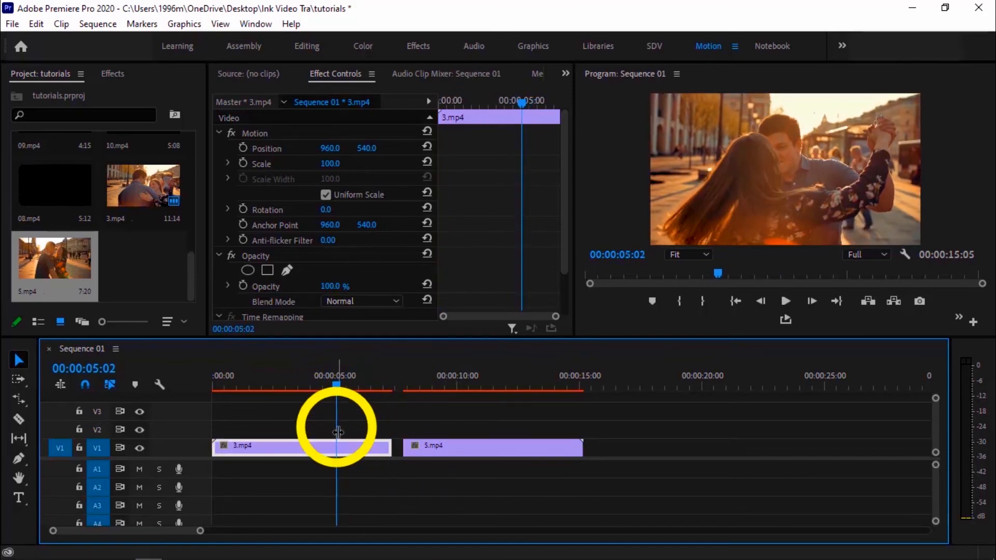
pyautogui.press('x')
pyautogui.press('c')
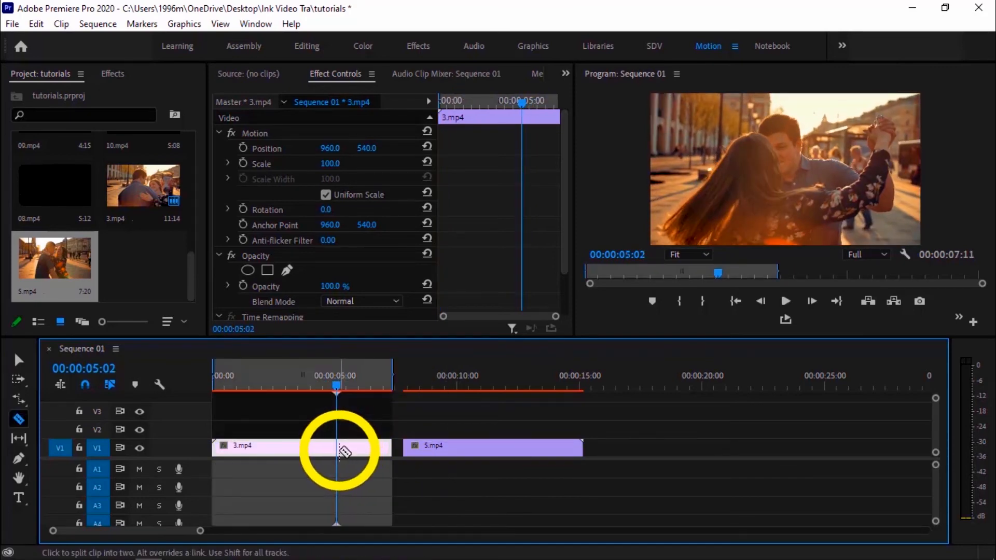
pyautogui.hotkey('ctrl', 'z')
pyautogui.hotkey('ctrl', 'z')
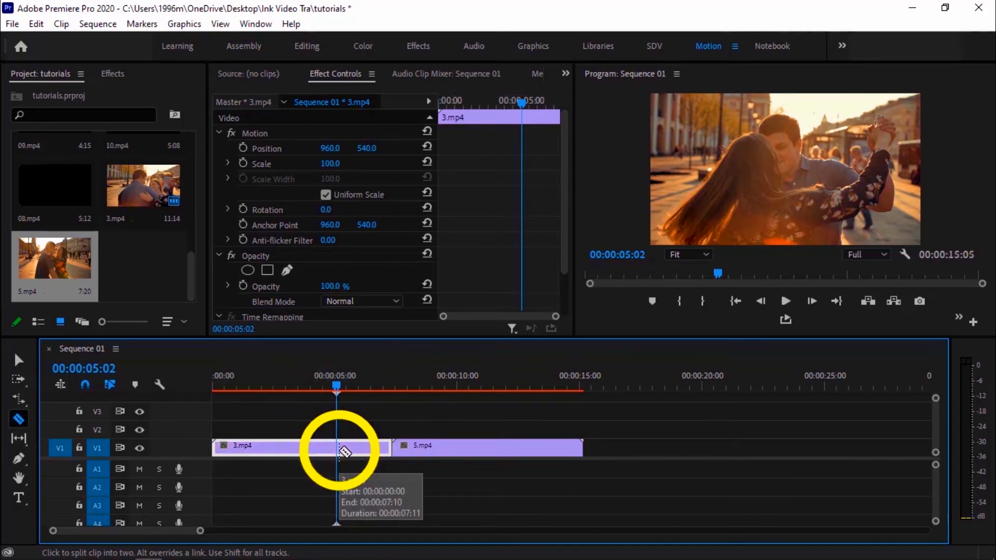
pyautogui.hotkey('ctrl', 'shift', 'z')
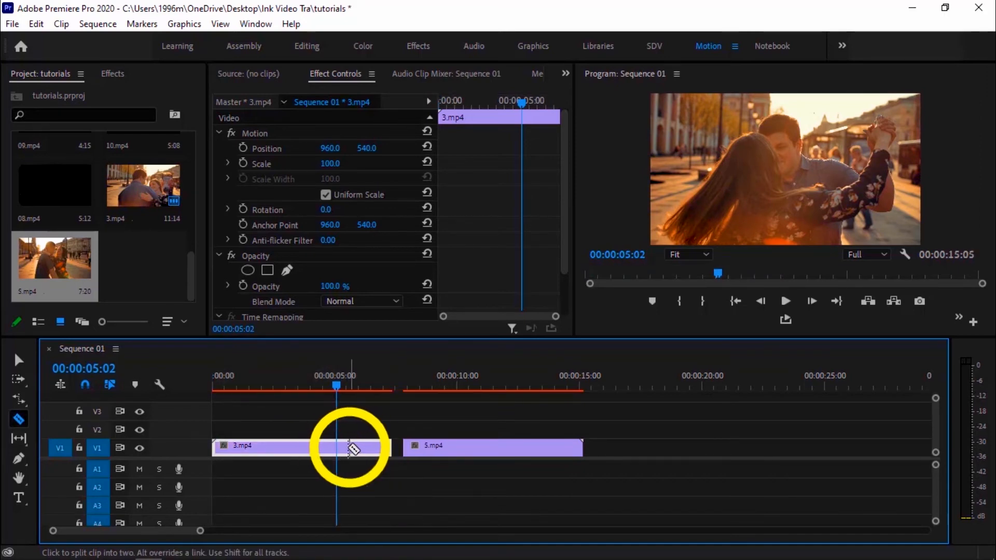
pyautogui.click(339, 448)
pyautogui.press('v')
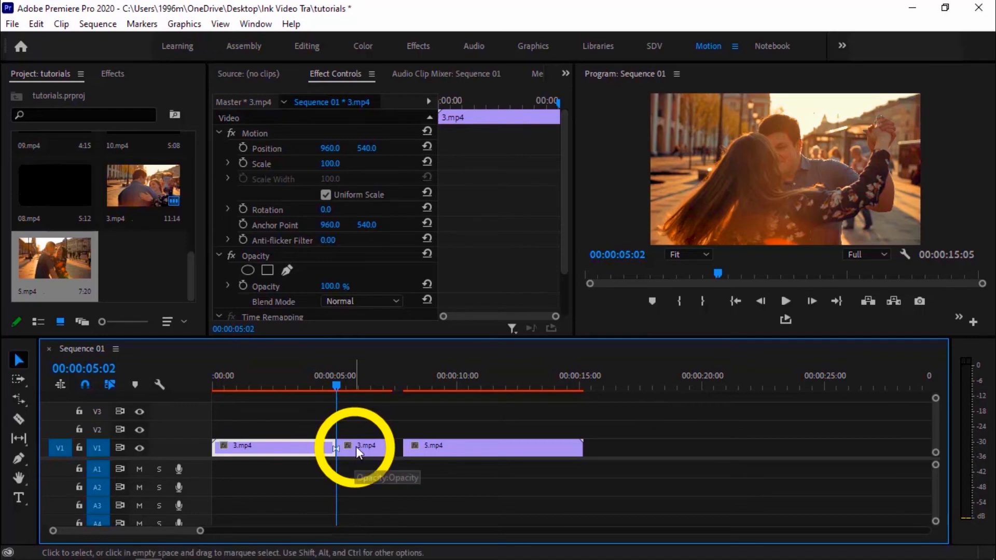
# Move the second part of 3.mp4 up to V2 and shift 5.mp4 beneath it to start at the split.
pyautogui.moveTo(358, 448); pyautogui.dragTo(358, 429)
pyautogui.moveTo(447, 449); pyautogui.dragTo(379, 449)
pyautogui.click(362, 430)
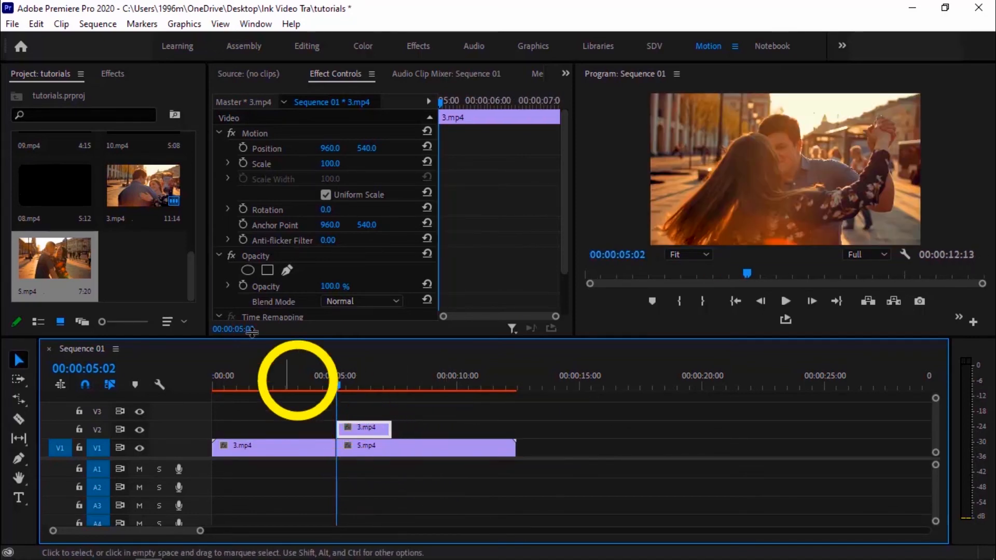
# Place the 01.mp4 ink clip on V3 above the V2 3.mp4 clip and rate-stretch it to end with that clip.
pyautogui.moveTo(192, 276); pyautogui.dragTo(186, 199)
pyautogui.moveTo(23, 229); pyautogui.dragTo(374, 411)
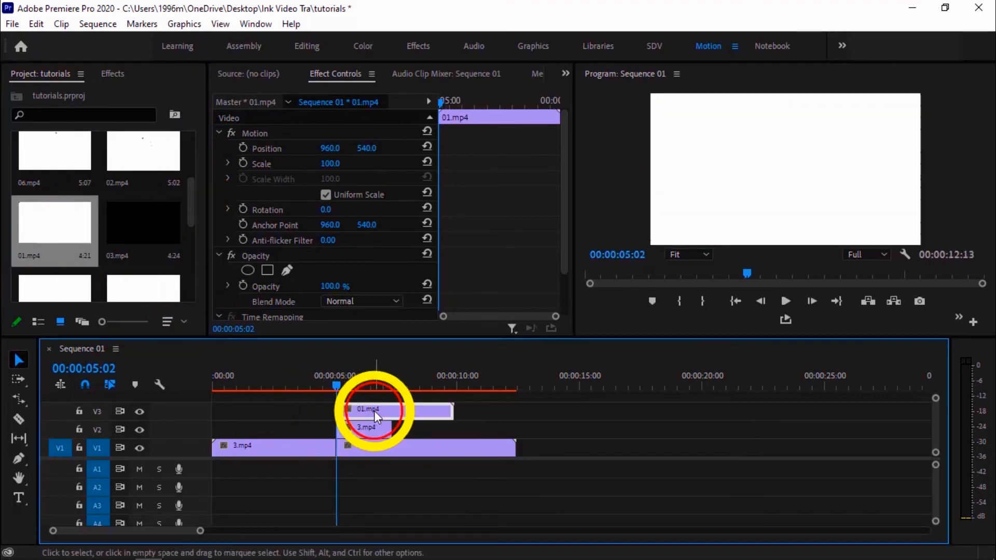
pyautogui.click(19, 399)
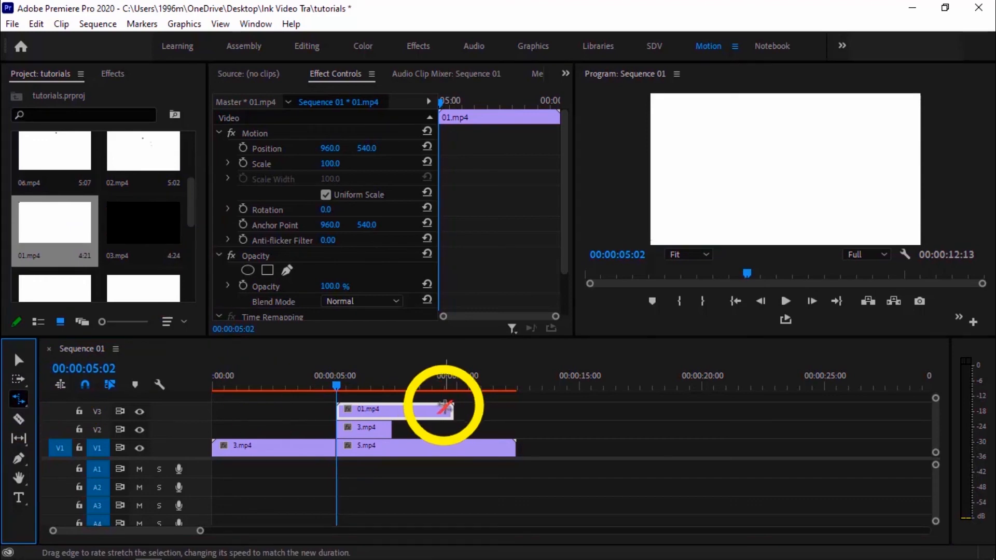
pyautogui.moveTo(452, 411); pyautogui.dragTo(358, 413)
pyautogui.press('v')
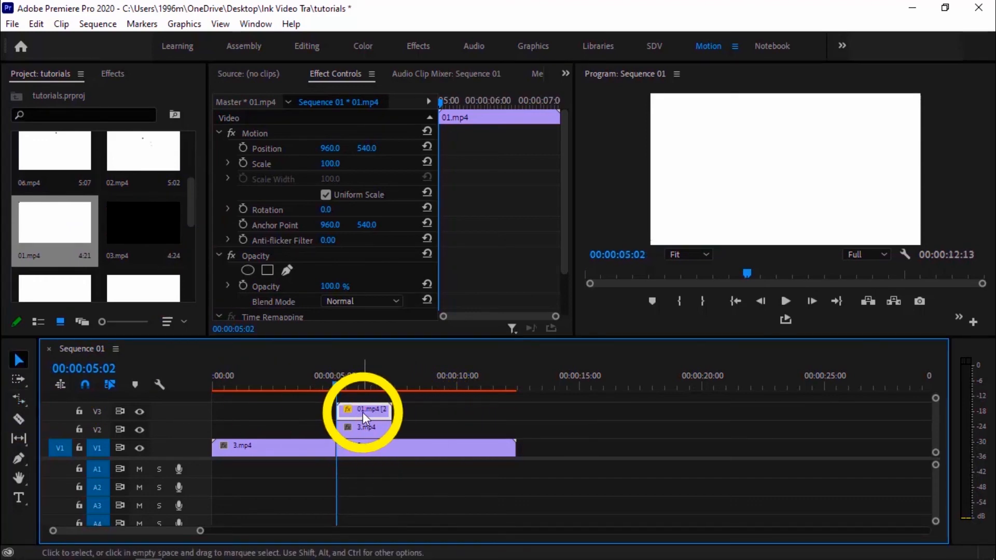
# Apply the Track Matte Key effect to the 3.mp4 clip on V2.
pyautogui.click(362, 433)
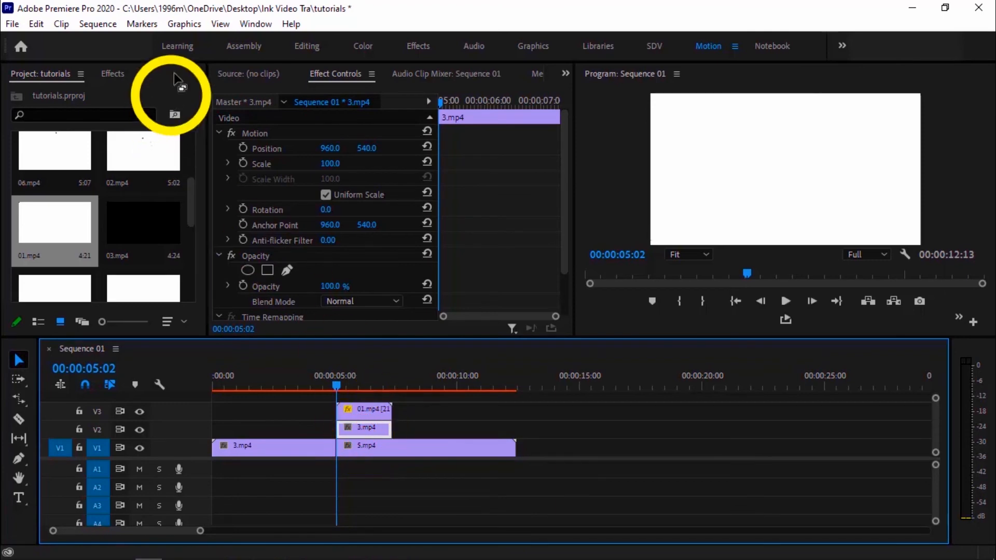
pyautogui.click(127, 73)
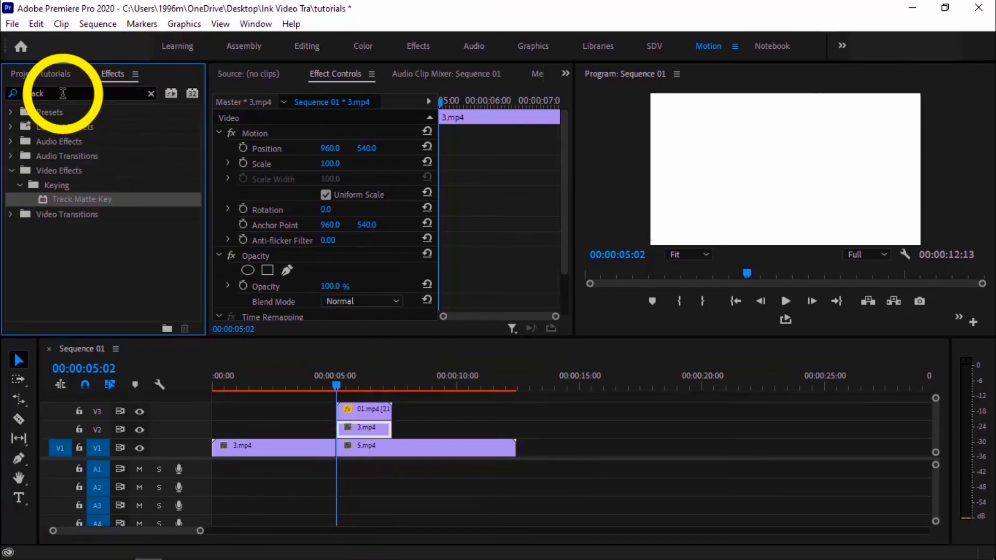
pyautogui.moveTo(81, 200); pyautogui.dragTo(366, 427)
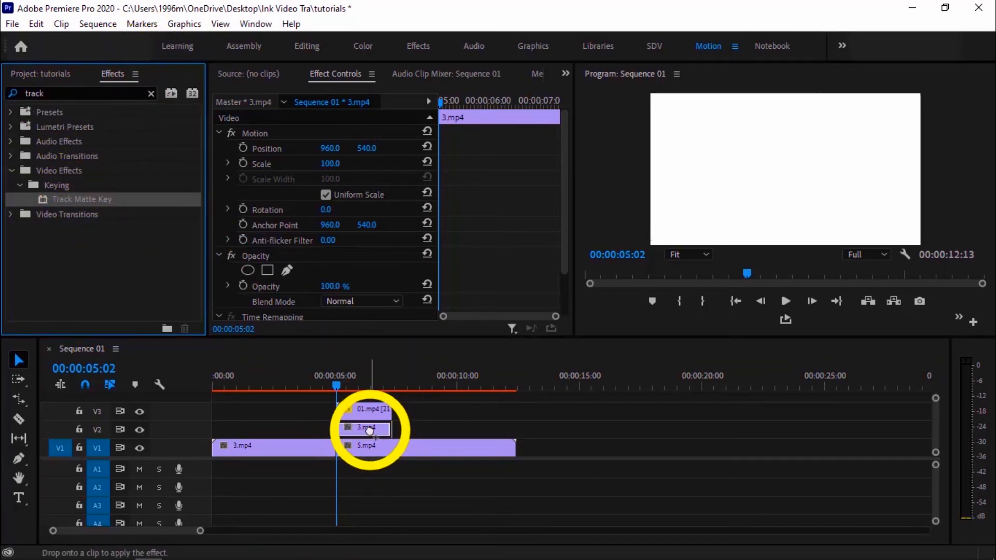
# Set the V2 clip's Track Matte Key to composite using Matte Luma with Video 3 as the matte.
pyautogui.moveTo(565, 169); pyautogui.dragTo(569, 257)
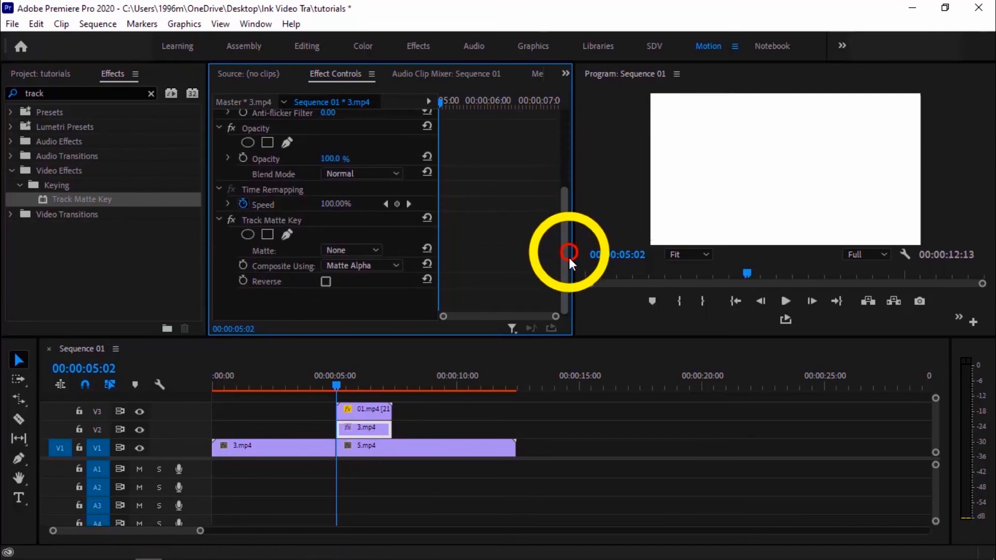
pyautogui.click(392, 266)
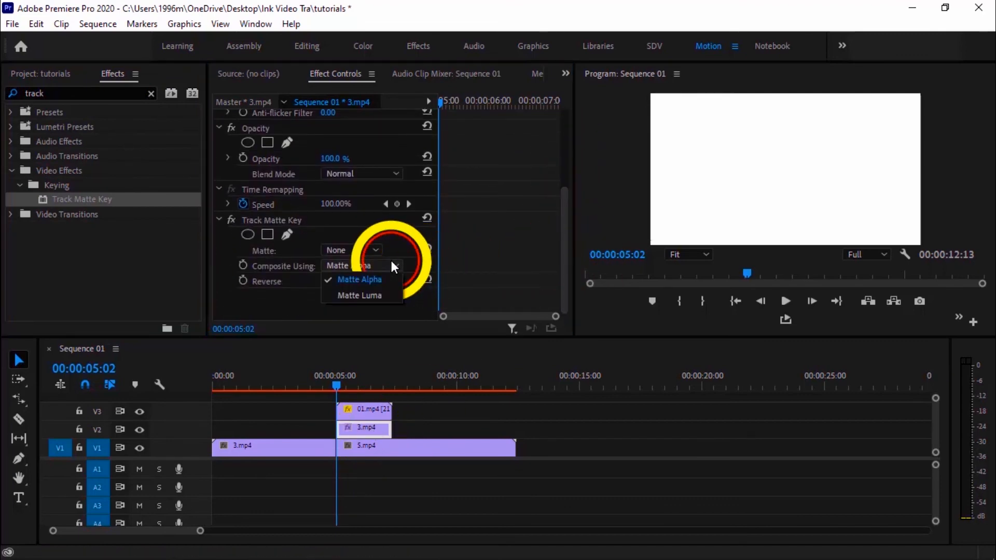
pyautogui.click(375, 294)
pyautogui.click(341, 249)
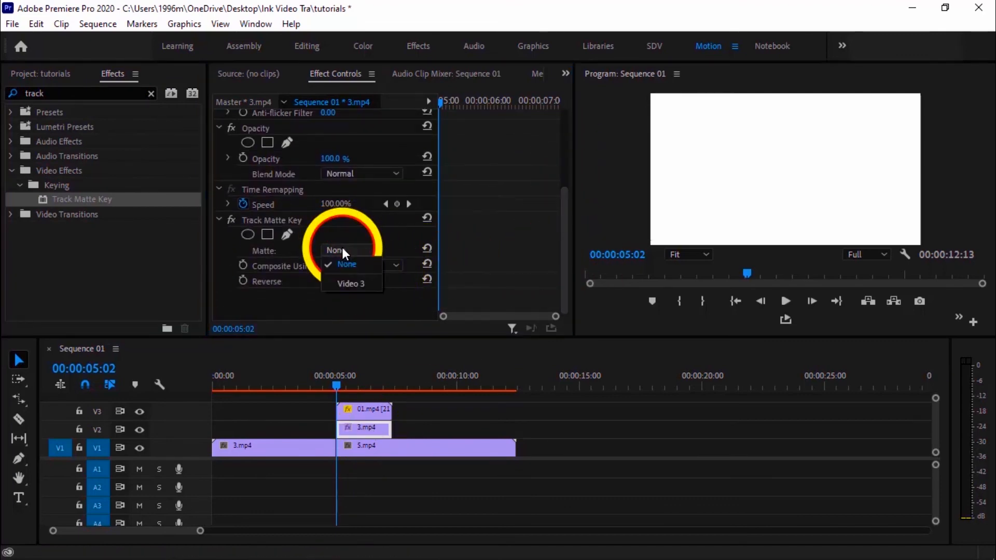
pyautogui.click(345, 282)
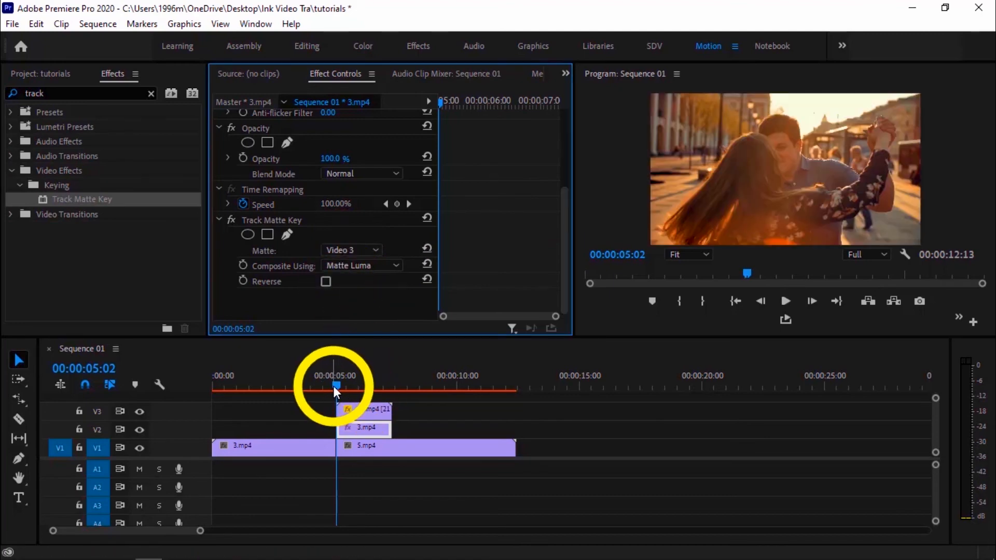
# Scrub through the ink transition to 00:00:07:10 and render the sequence's video previews.
pyautogui.moveTo(333, 386); pyautogui.dragTo(390, 385)
pyautogui.press('Return')
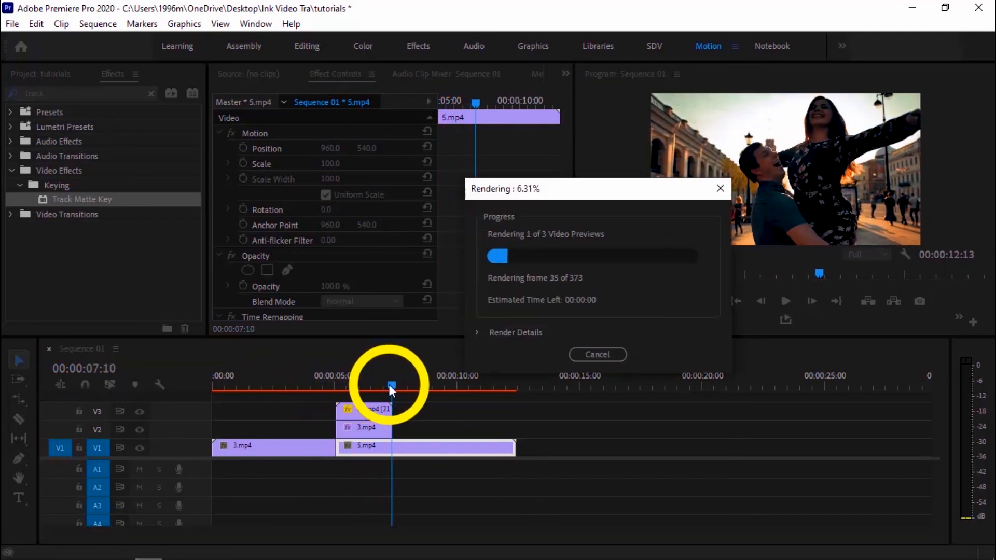